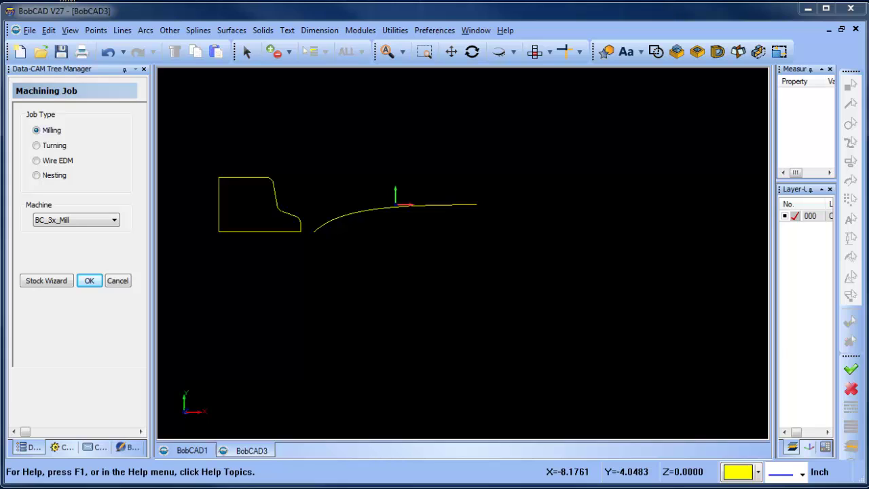
Step: Enlarge the layer list and add a new active layer to the drawing alongside the CAD layer
drag(774, 187, 715, 188)
scroll(375, 207, down, 1)
middle_drag(365, 265, 415, 299)
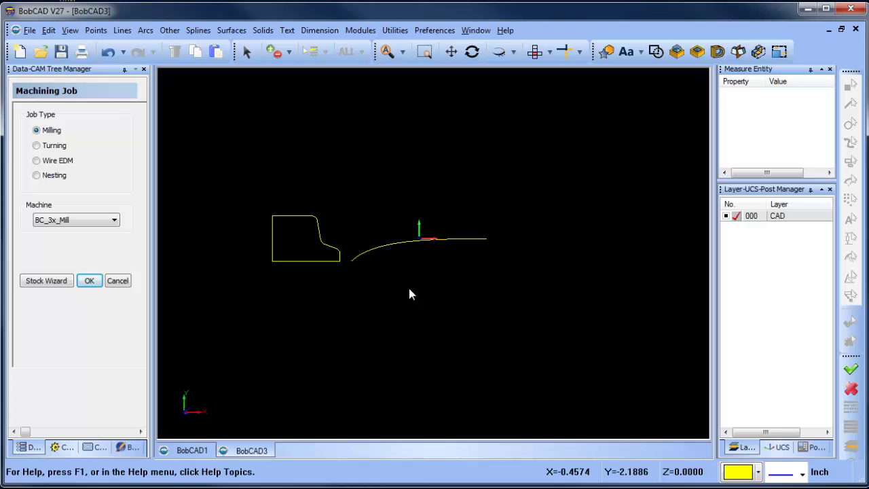
drag(767, 182, 767, 142)
right_click(753, 177)
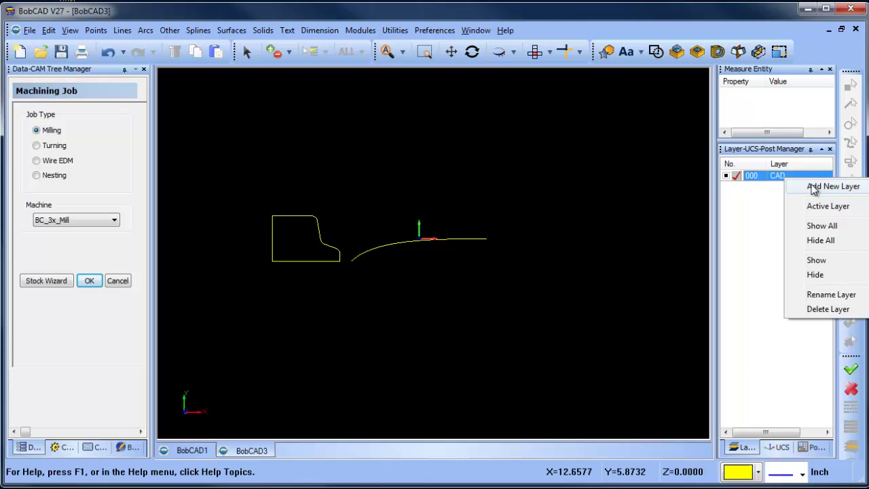
click(767, 184)
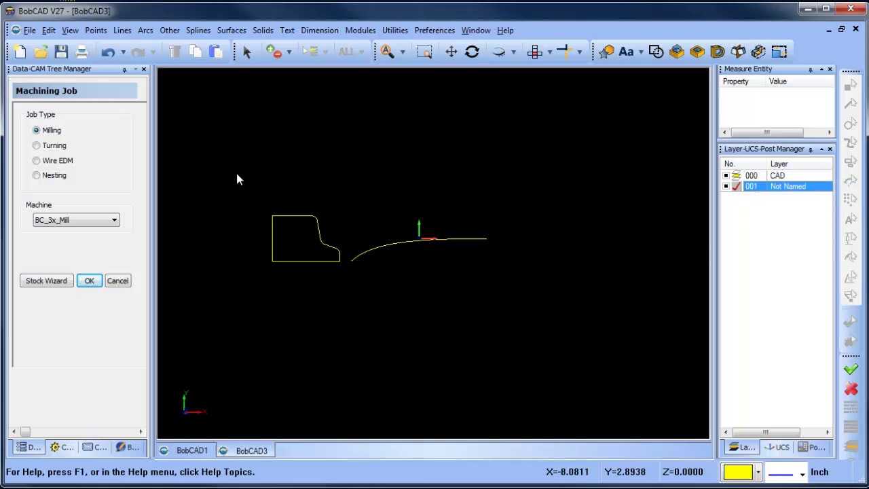
Step: Create a sweep surface from the closed profile along the curved path, attached at the right end of the profile's top line
click(231, 31)
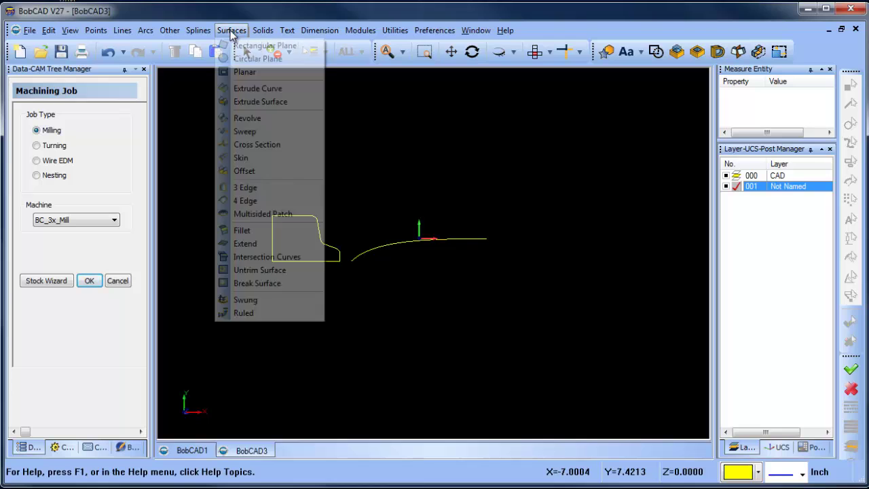
click(285, 131)
scroll(296, 231, up, 2)
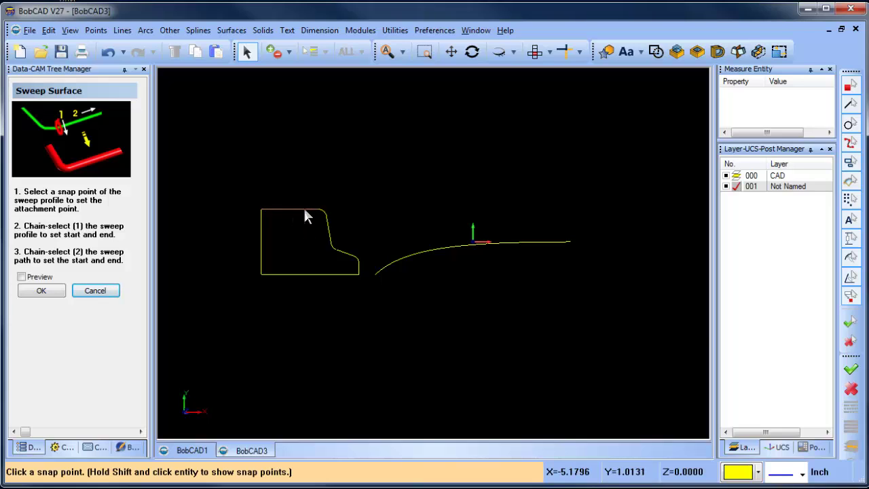
shift+click(305, 211)
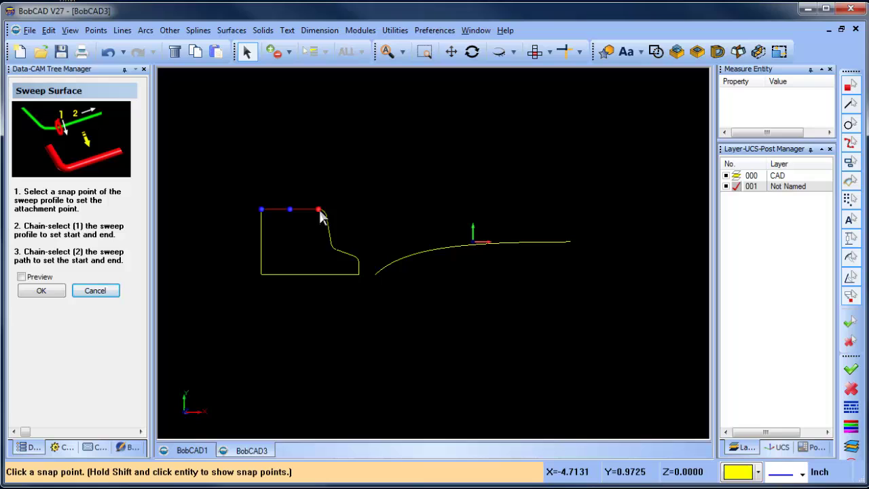
click(319, 211)
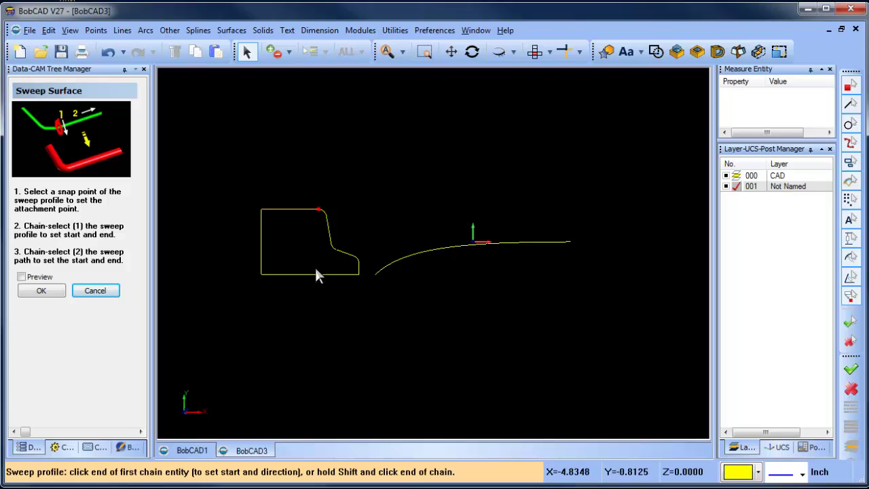
click(276, 212)
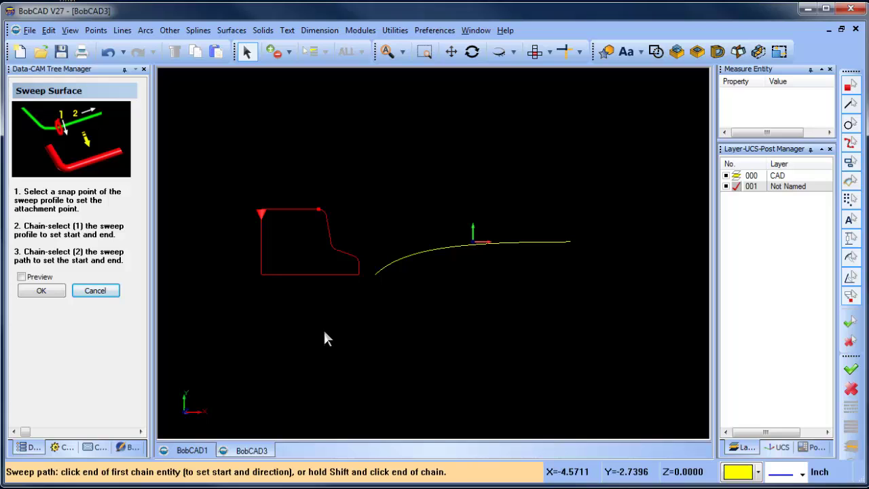
click(388, 270)
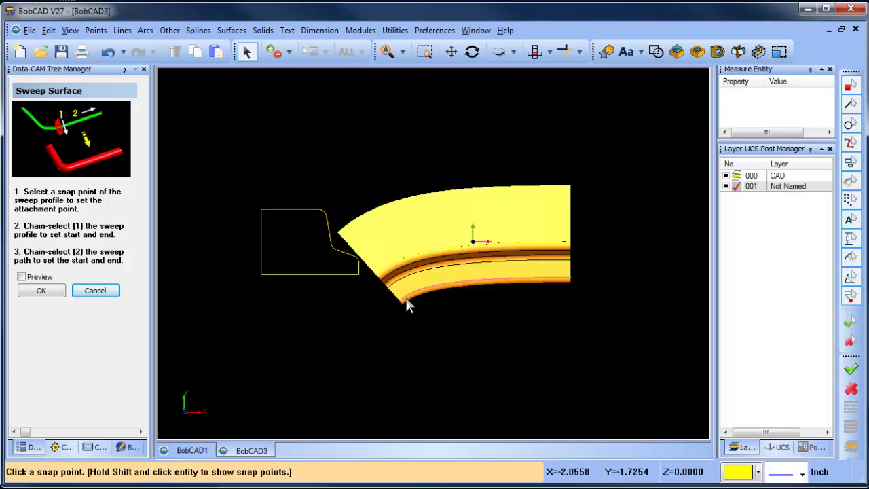
right_click(390, 123)
click(426, 145)
Step: Hide the CAD layer and rotate the swept surface to an angled 3D view showing its open left end
click(472, 52)
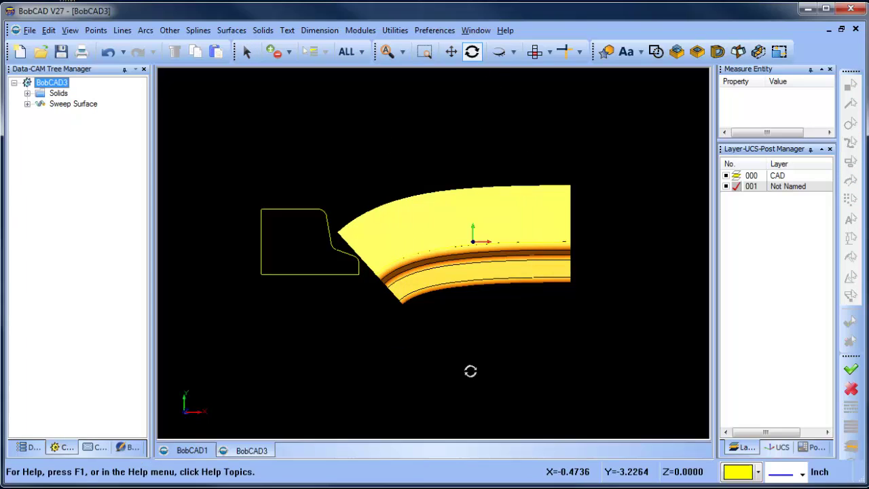
drag(470, 369, 530, 313)
click(726, 175)
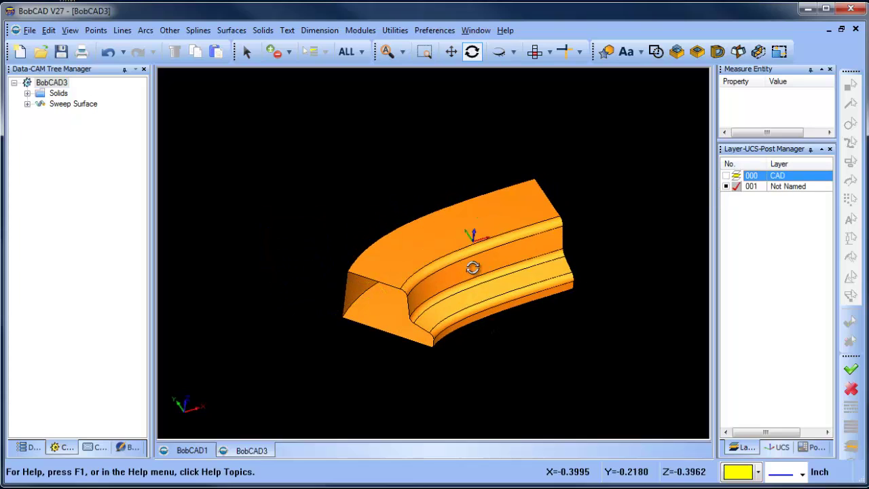
drag(512, 282, 487, 270)
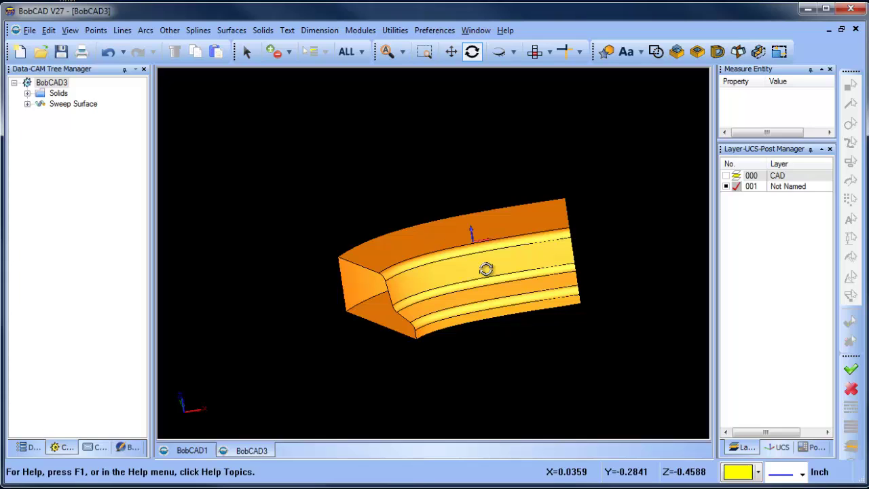
drag(486, 270, 436, 280)
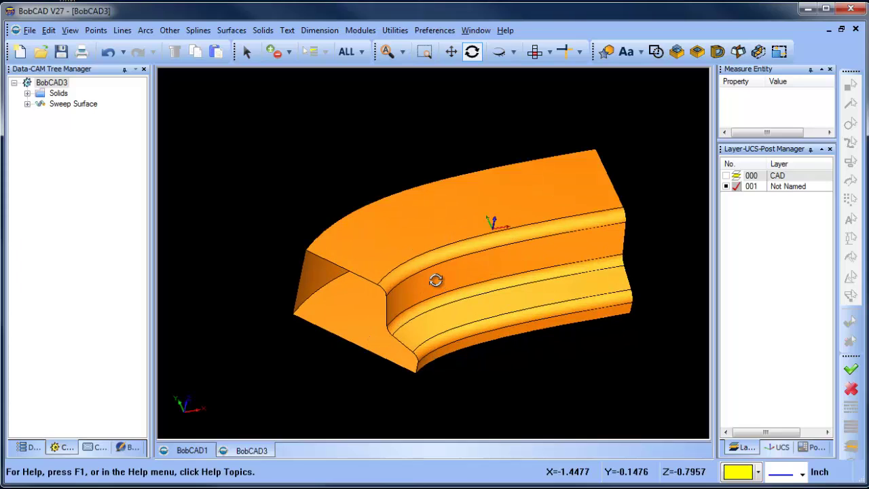
Step: Cap the open left end of the swept body with a planar surface built from its edge curves
click(232, 30)
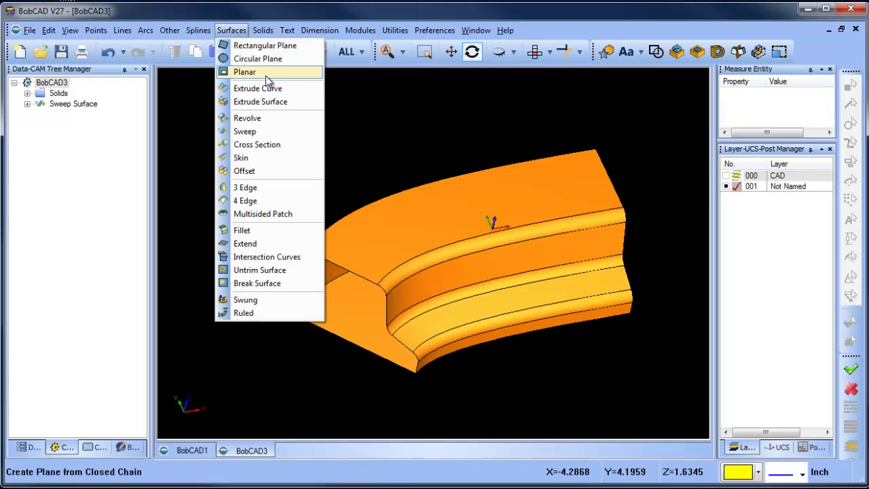
click(265, 75)
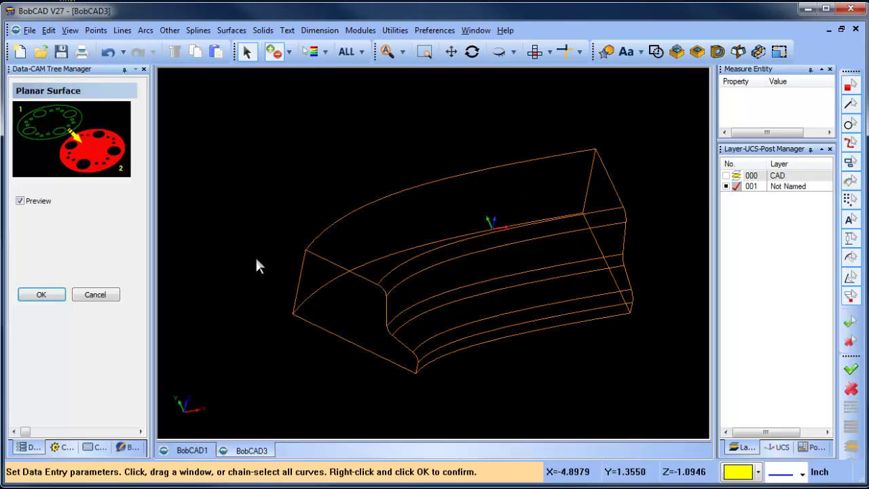
click(302, 267)
click(333, 264)
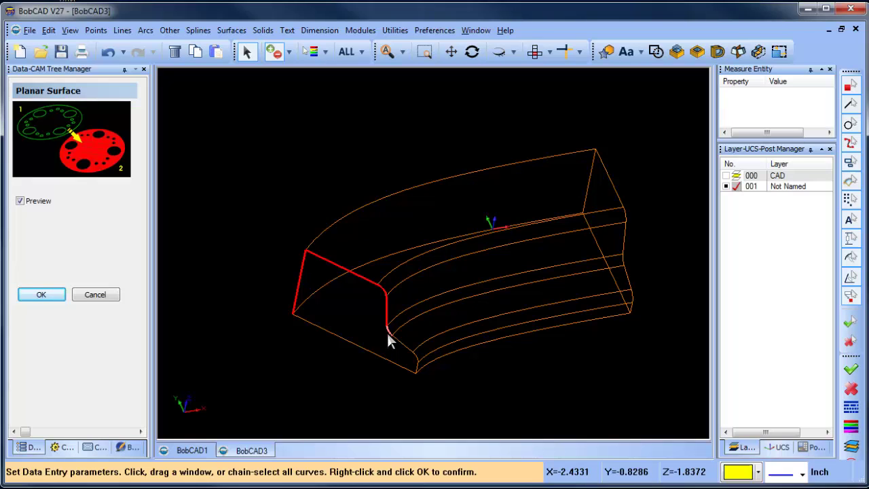
click(418, 364)
click(398, 364)
right_click(205, 348)
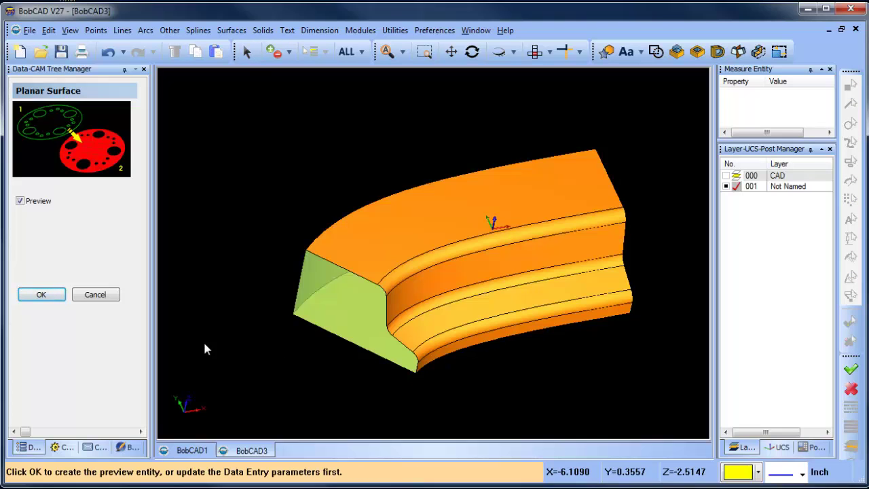
right_click(204, 343)
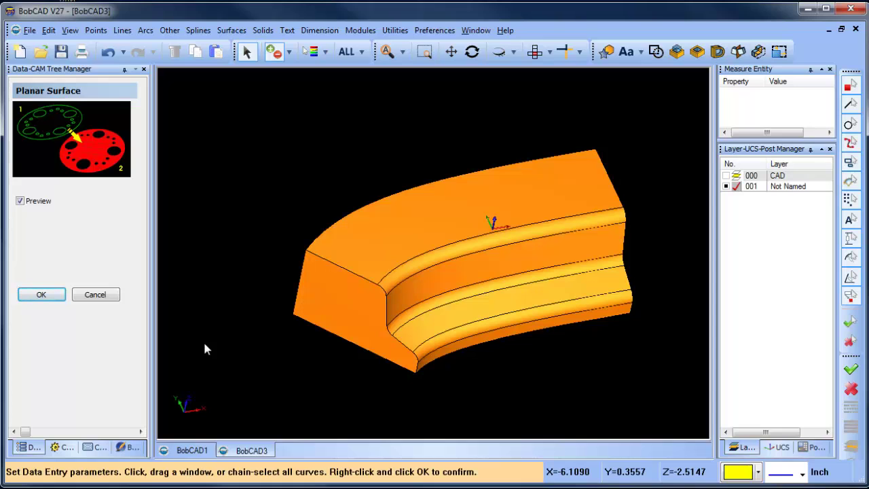
Step: Close the opposite end of the swept body with a second planar surface from its edges and finish the command
mouse_move(492, 349)
middle_down()
mouse_move(363, 324)
mouse_move(407, 366)
middle_up()
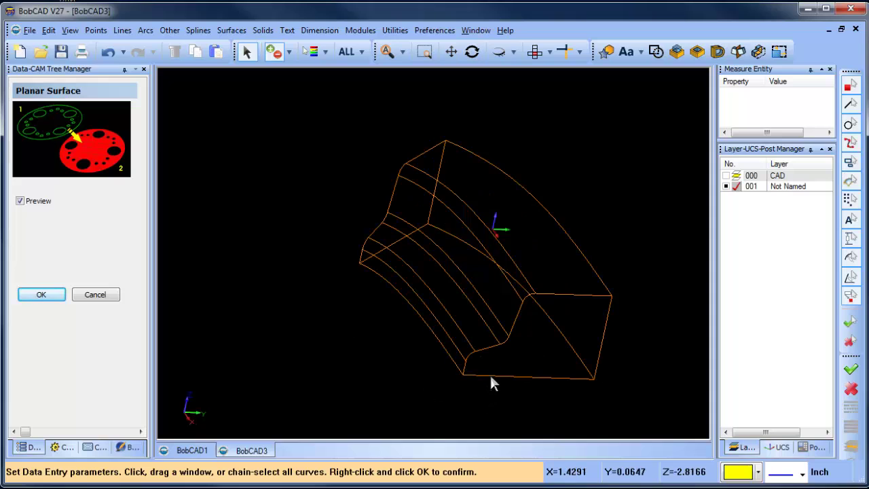
click(490, 375)
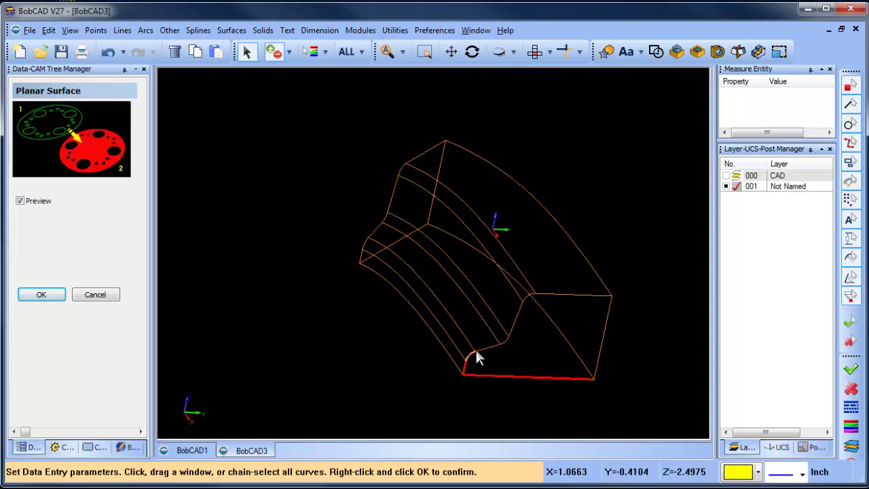
click(505, 343)
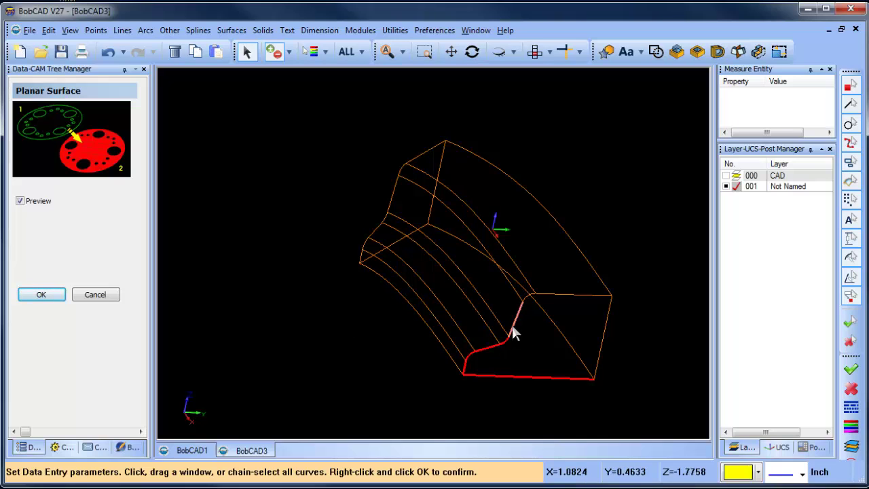
click(522, 312)
click(550, 299)
click(607, 311)
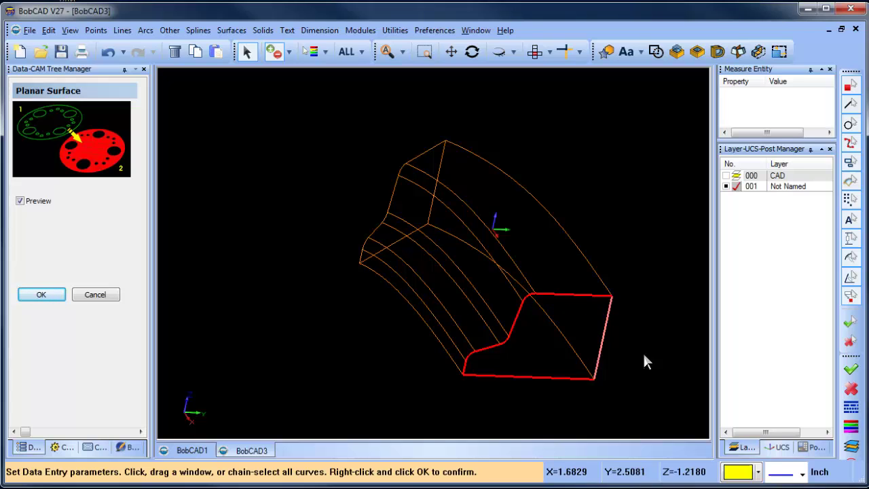
right_click(642, 343)
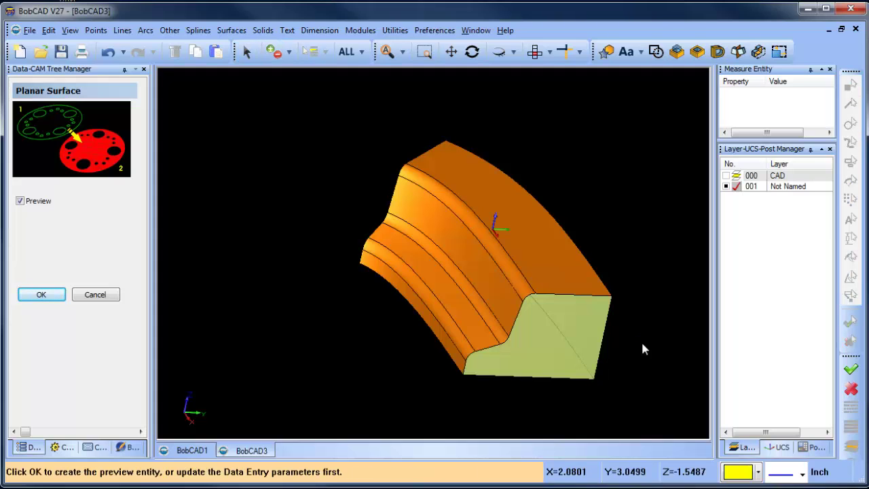
right_click(643, 344)
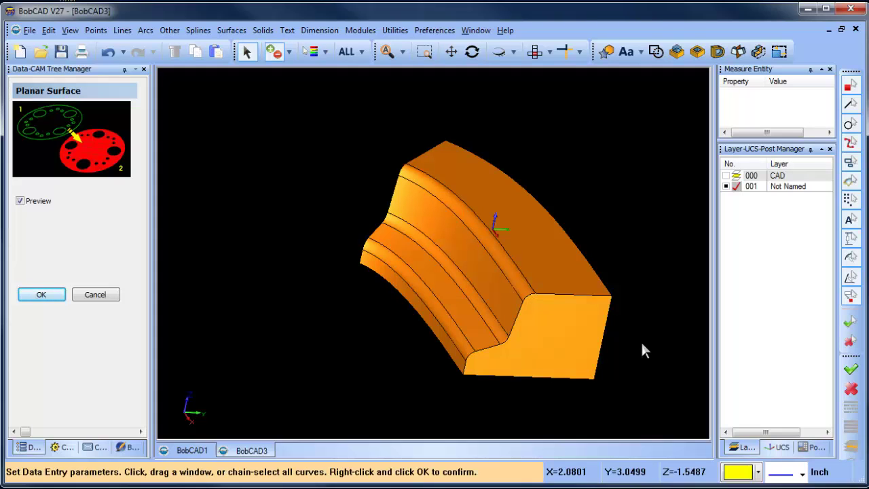
right_click(583, 175)
click(604, 189)
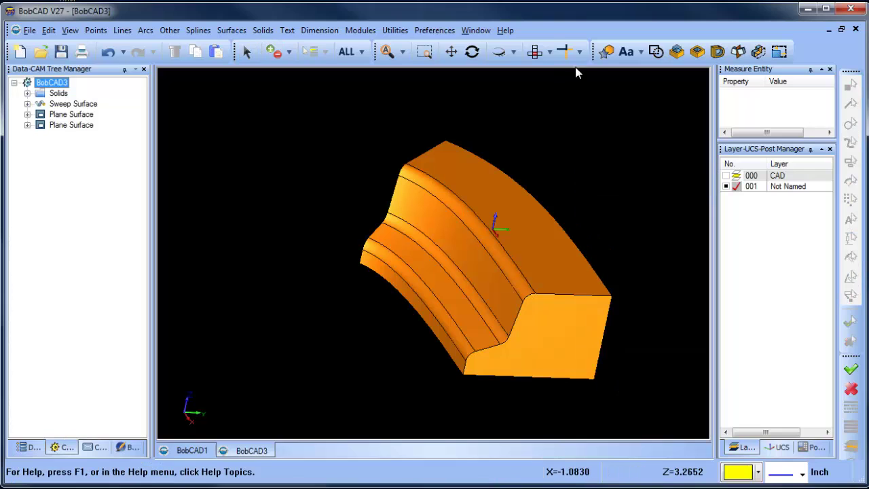
Step: Start a new milling job with the BC_3x_Mill machine for the closed surface model
click(473, 52)
drag(467, 87, 493, 288)
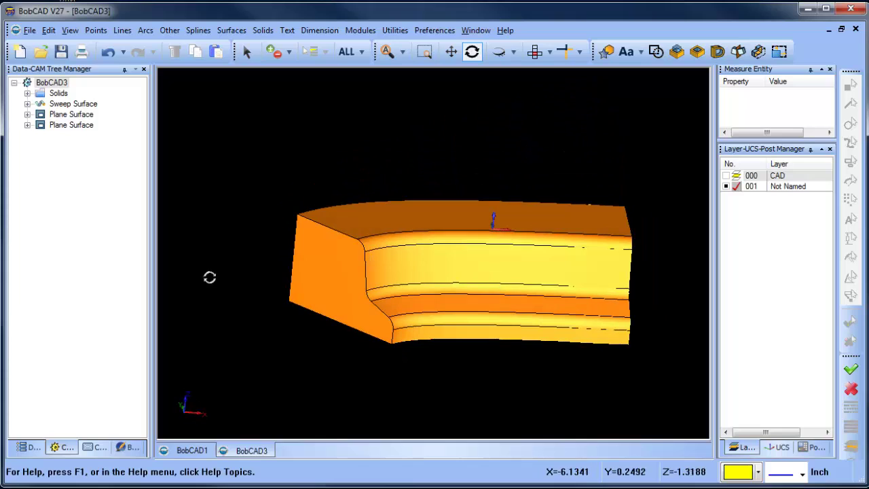
click(95, 446)
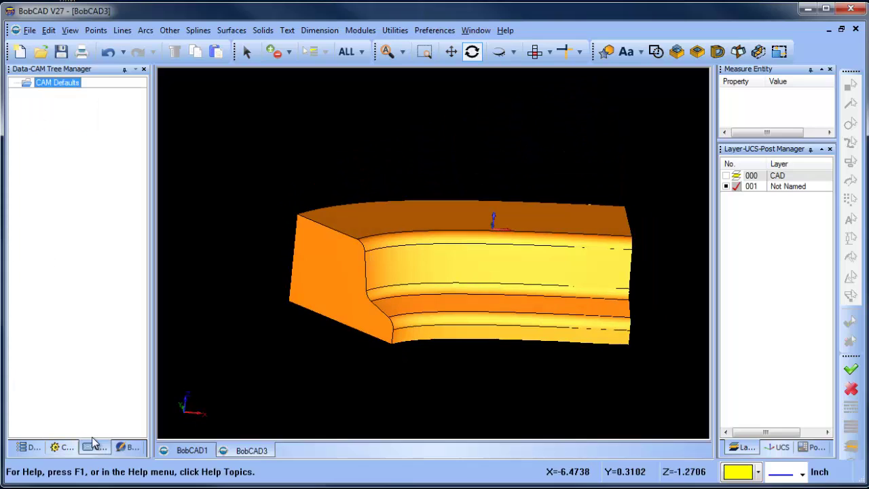
right_click(70, 84)
click(95, 100)
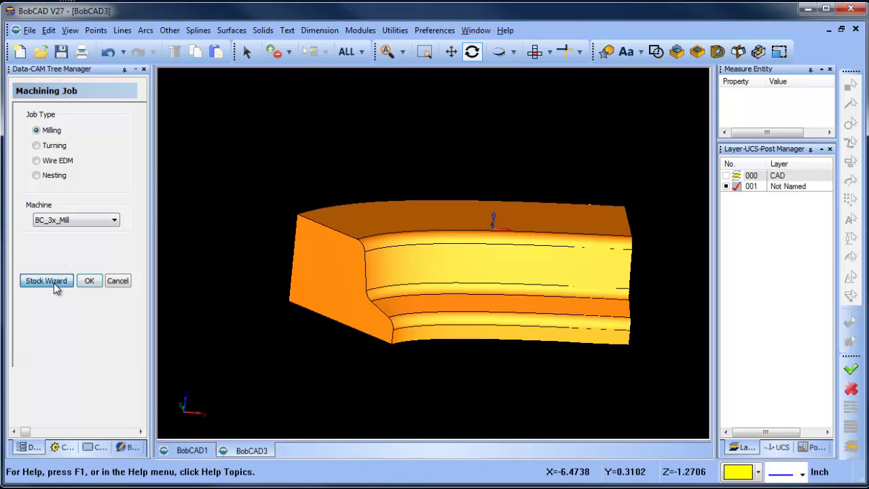
Step: Define the stock as an automatic bounding box from the workspace with a -Z offset of 0.125 inch
click(55, 281)
click(94, 258)
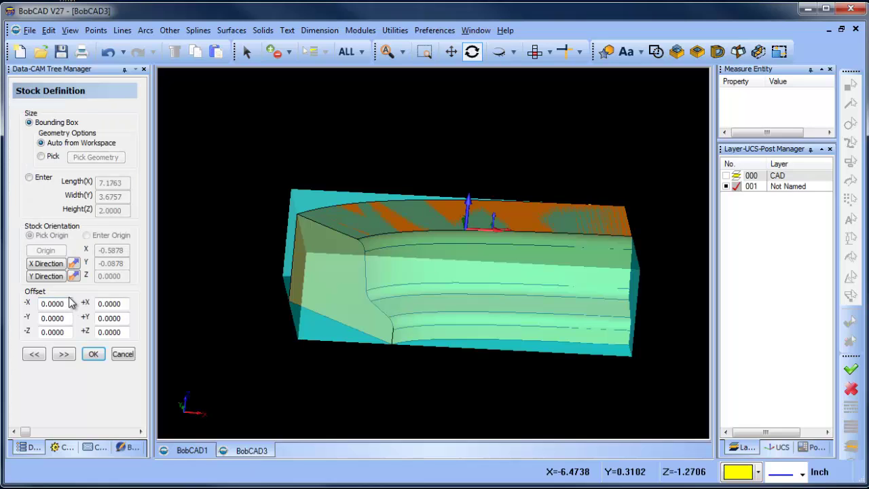
double_click(64, 332)
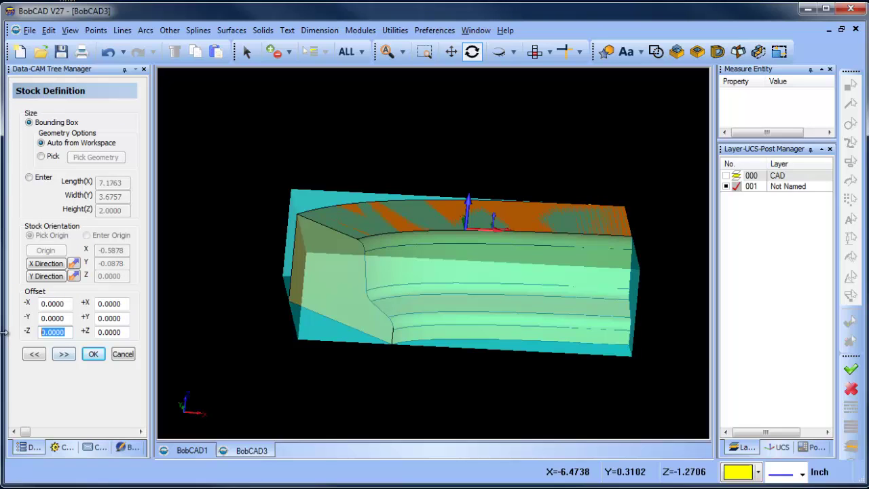
text(.125)
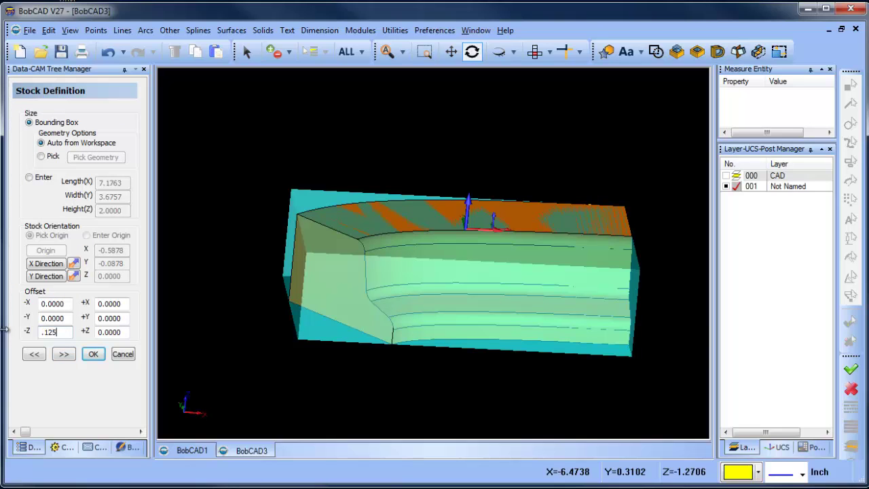
click(71, 356)
Step: Set the machining origin at the stock's top back-left corner, complete the setup, and display the Machine Setup - 1 coordinate system
click(42, 165)
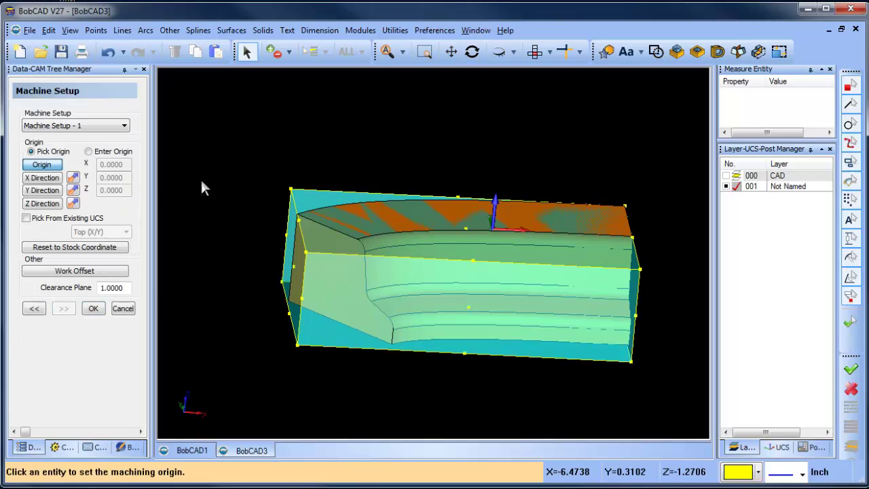
click(288, 194)
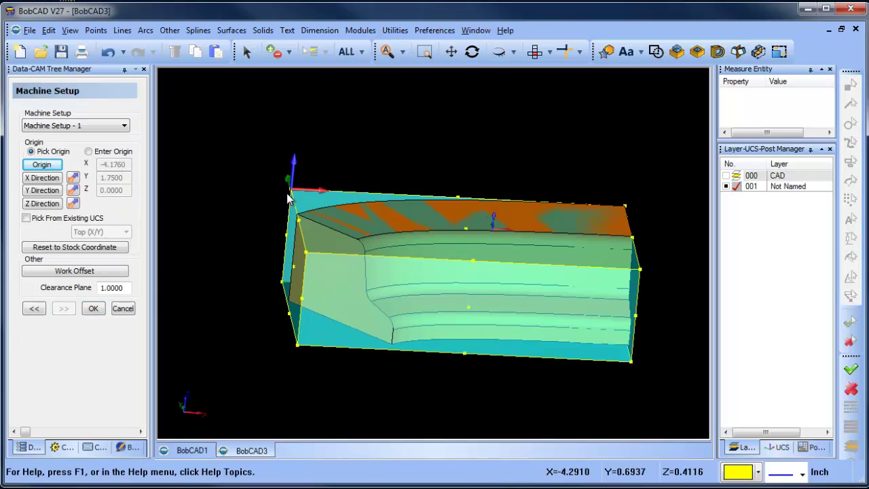
click(93, 308)
middle_drag(443, 329, 431, 283)
scroll(420, 318, down, 2)
scroll(420, 317, up, 2)
right_click(86, 158)
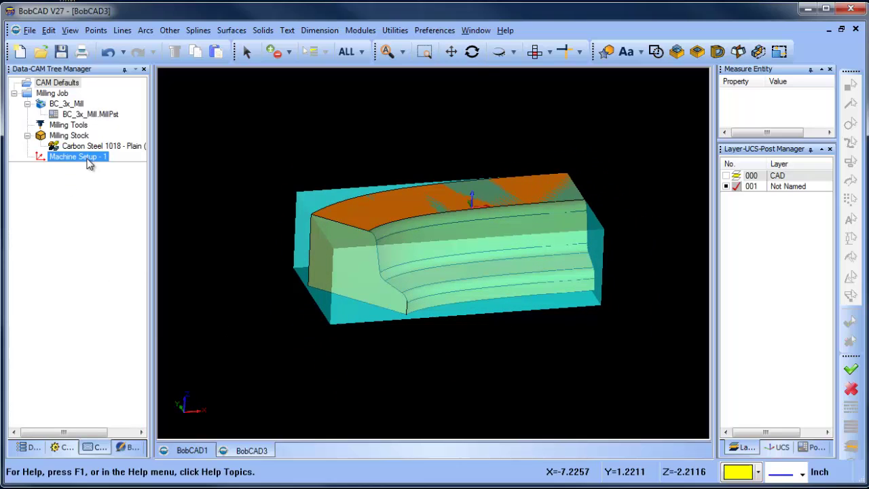
click(173, 381)
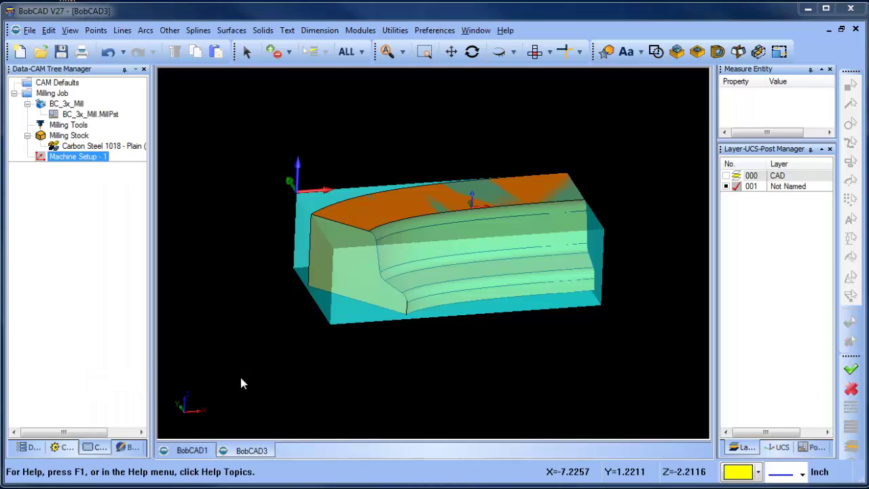
Step: Load the saved feature file ADV Rough ADV Z Level.bcom into Machine Setup - 1
click(405, 168)
click(575, 371)
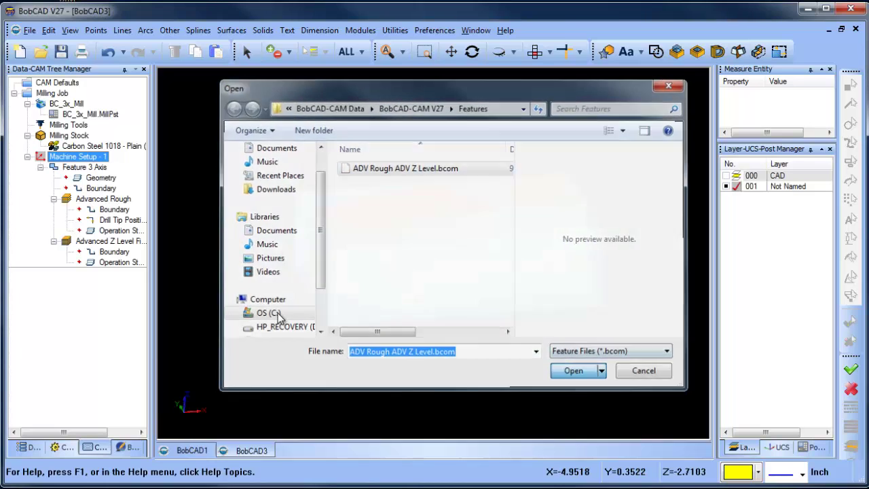
click(80, 220)
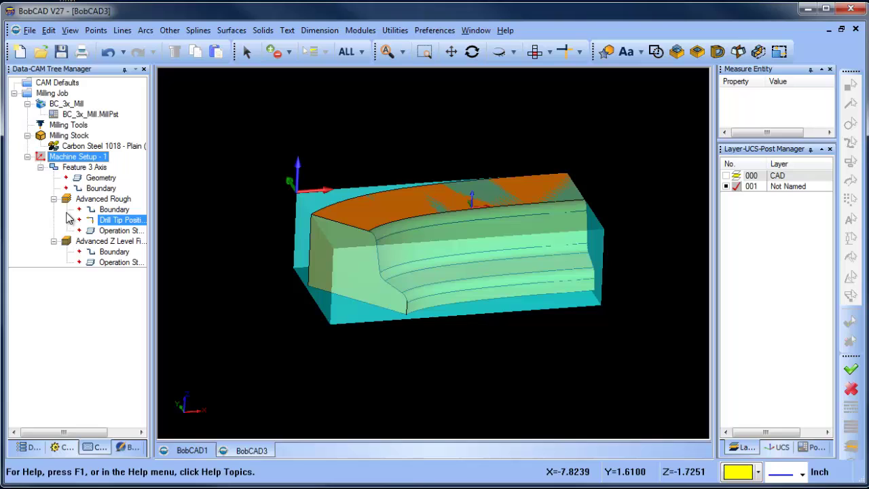
Step: Reselect the 3 Axis feature's machining geometry as all surfaces of the model
right_click(101, 177)
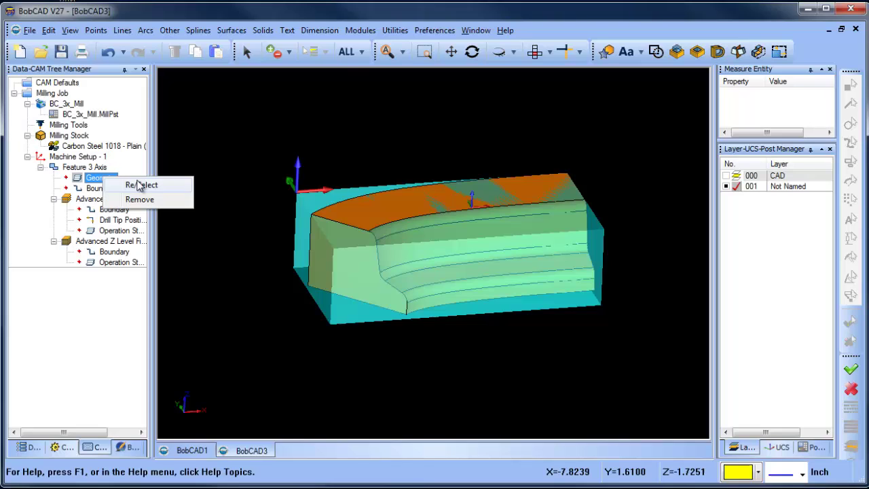
click(136, 182)
click(346, 51)
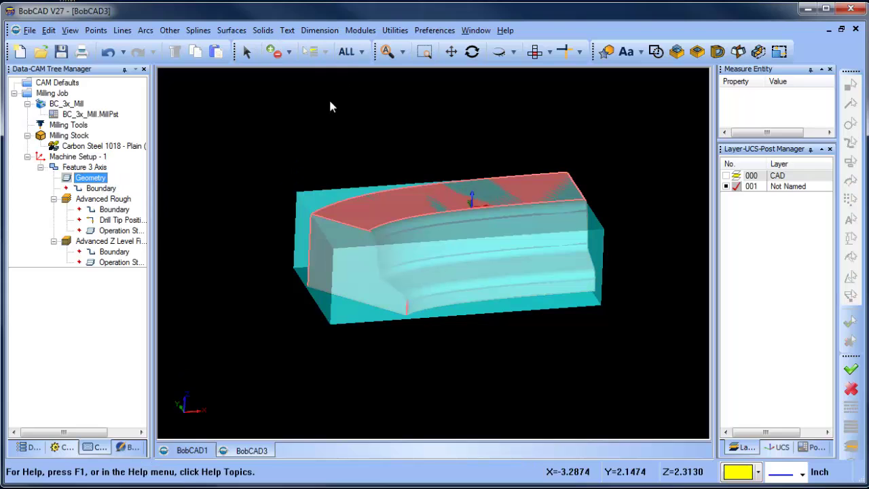
Step: Edit the 3 Axis feature, review the Advanced Rough settings, and set its automatic depth to Min/Max from Stock
right_click(85, 168)
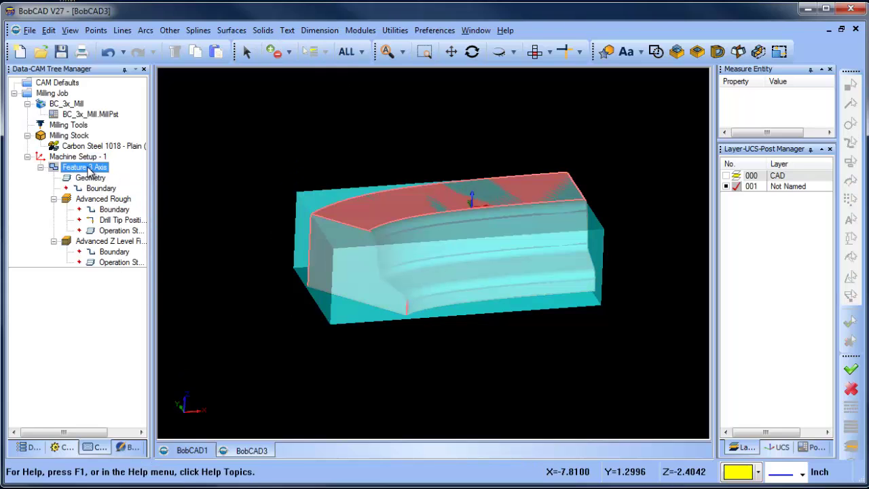
click(117, 176)
click(211, 110)
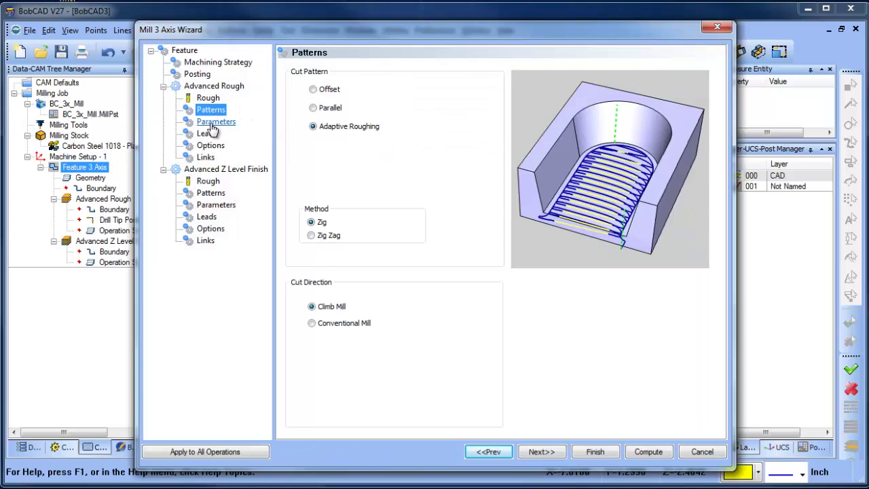
click(212, 122)
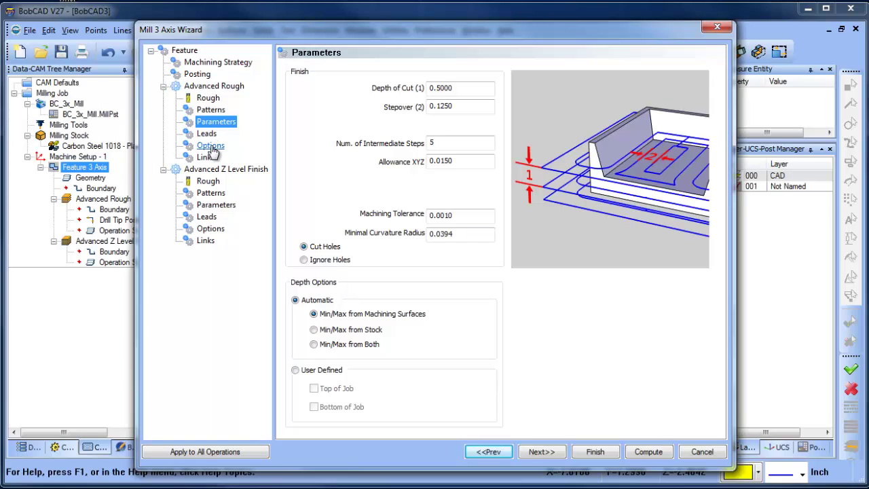
click(210, 146)
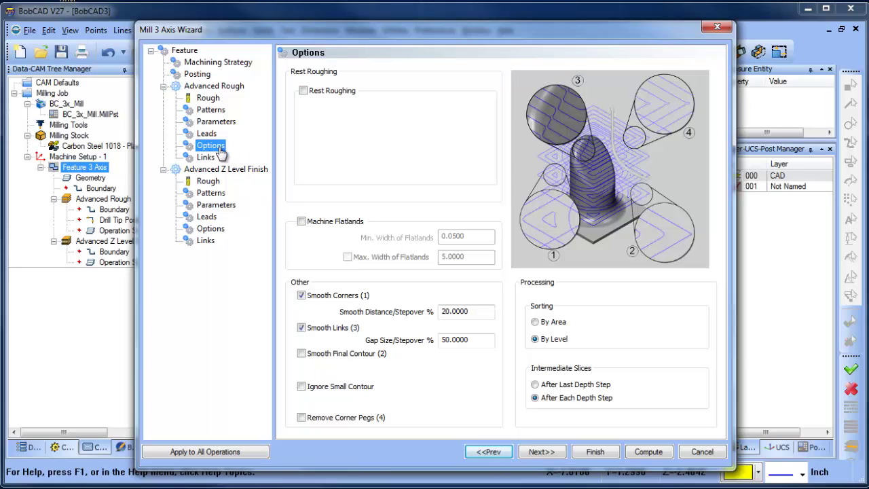
click(216, 122)
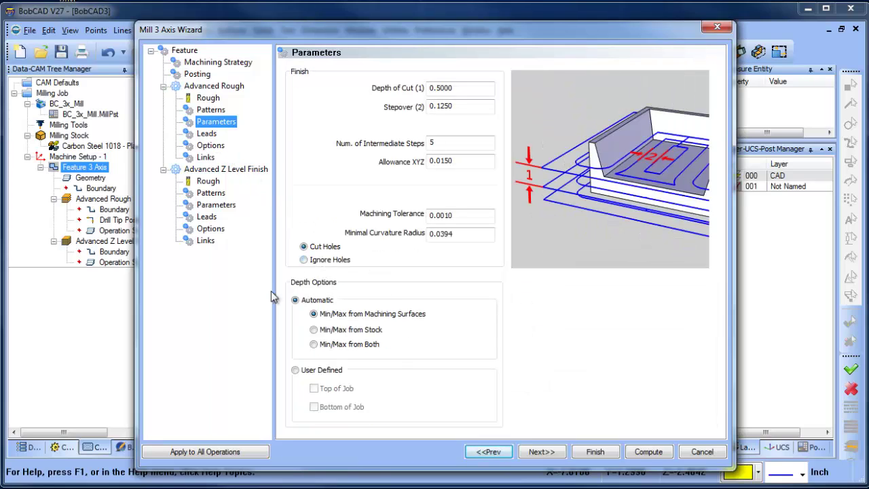
click(315, 330)
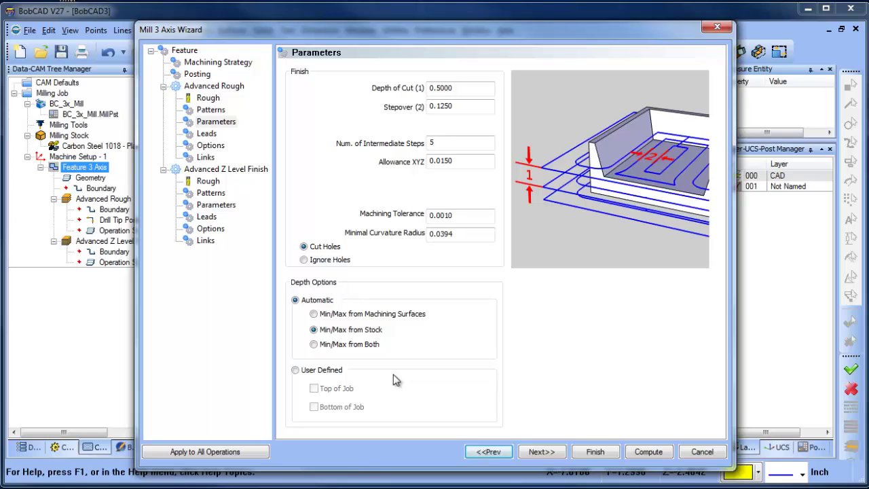
Step: Assign the 0.375 inch I.D. Arbor CAT 40 holder to the Advanced Z Level Finish tool
click(211, 182)
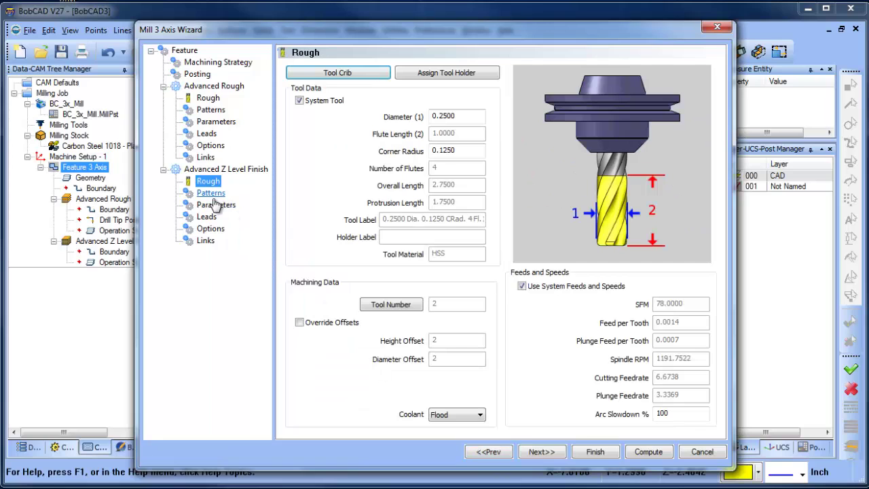
click(446, 73)
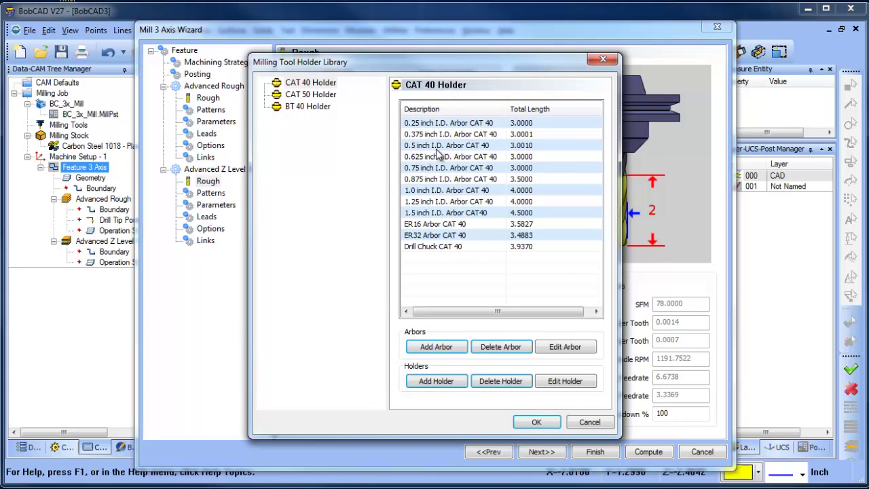
click(430, 135)
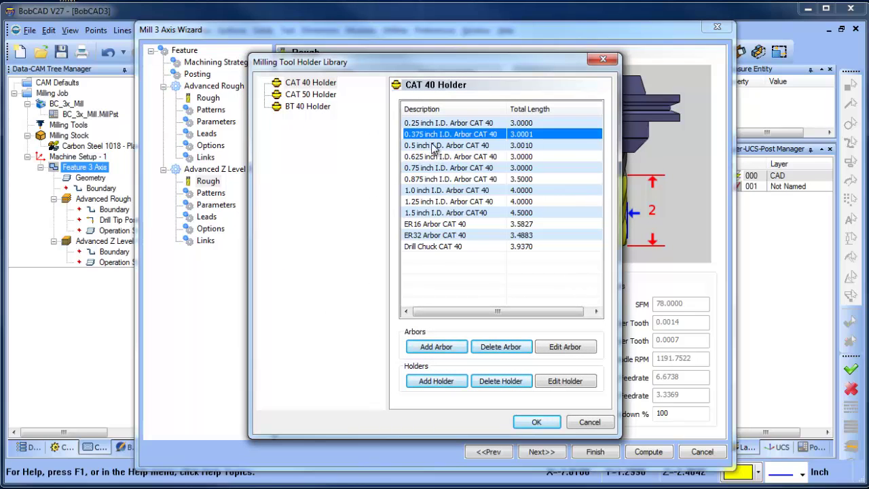
click(546, 423)
Step: Review the Advanced Z Level Finish parameters and pattern, keeping Adaptive Depth of Cut enabled, and compute the feature's toolpaths
click(216, 206)
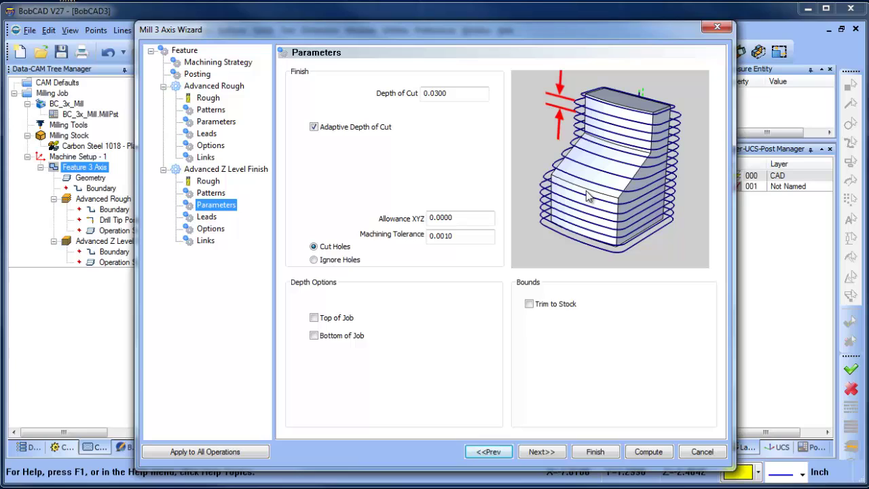
click(443, 93)
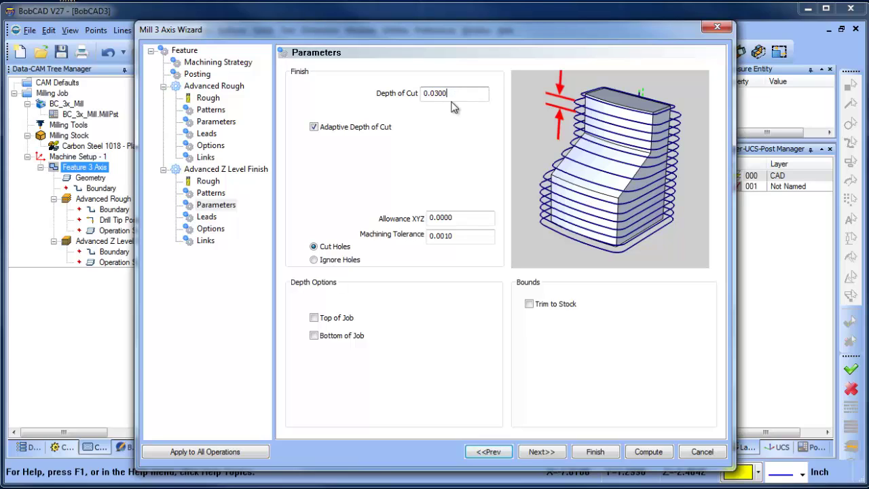
click(314, 127)
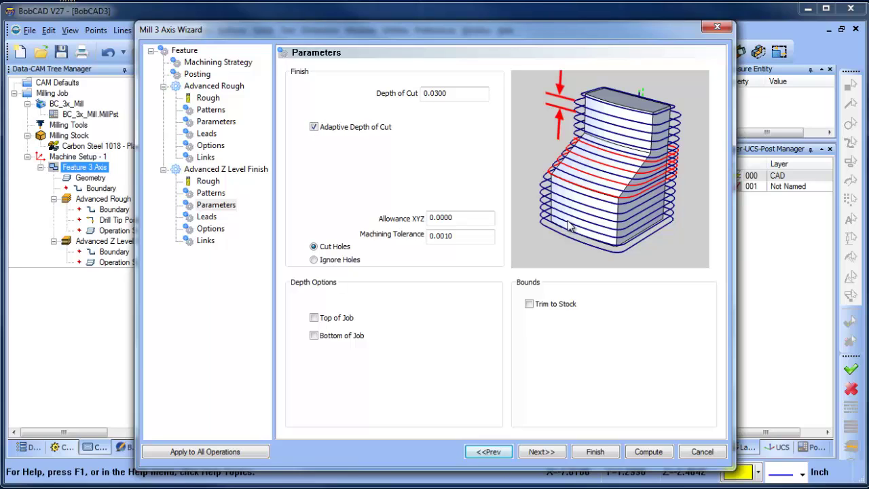
click(212, 193)
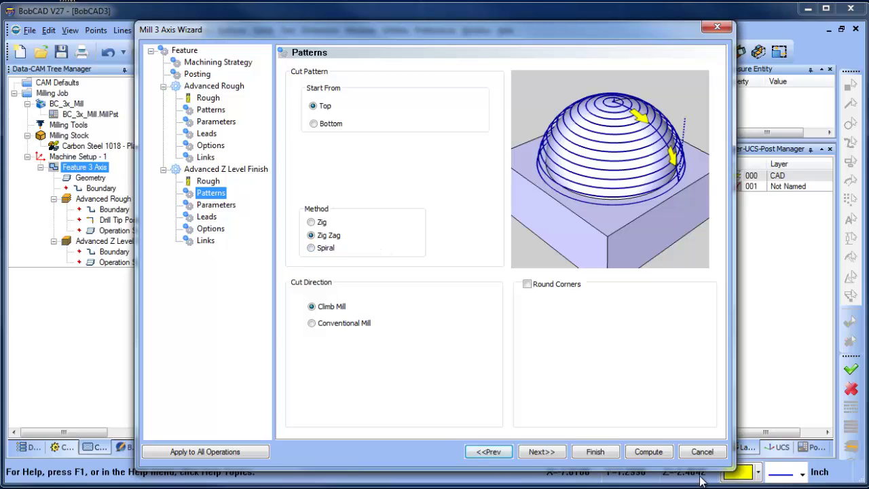
click(650, 455)
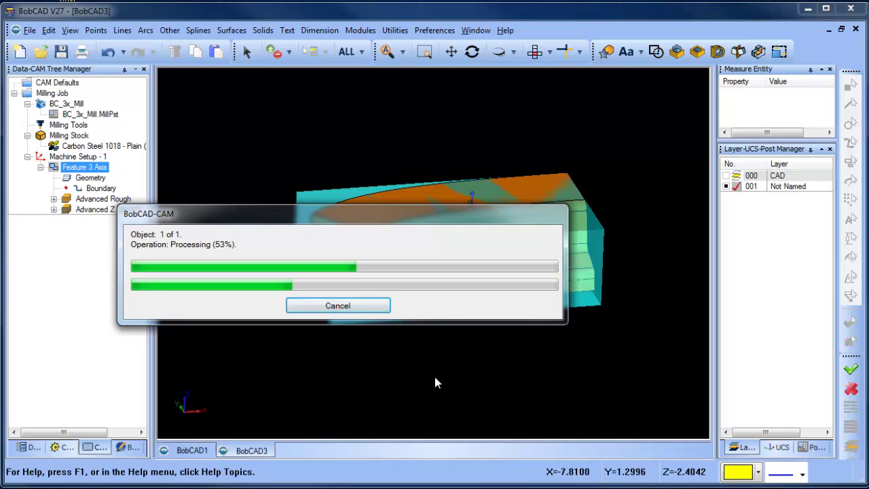
middle_drag(445, 333, 459, 305)
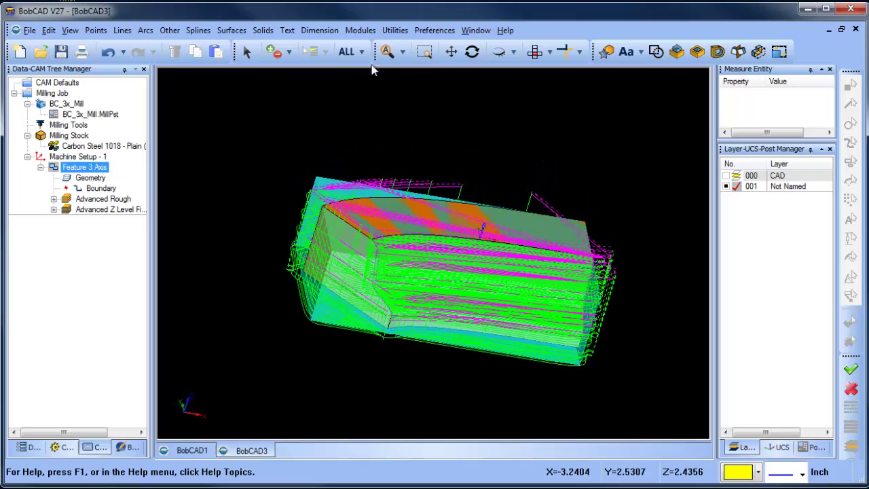
Step: Open the machining simulation, hide the toolpath lines, and widen the simulation area
click(360, 30)
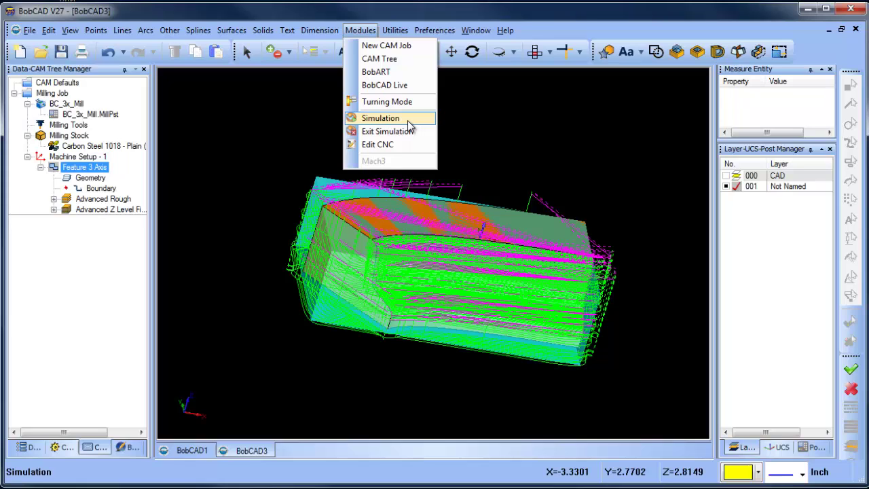
click(408, 121)
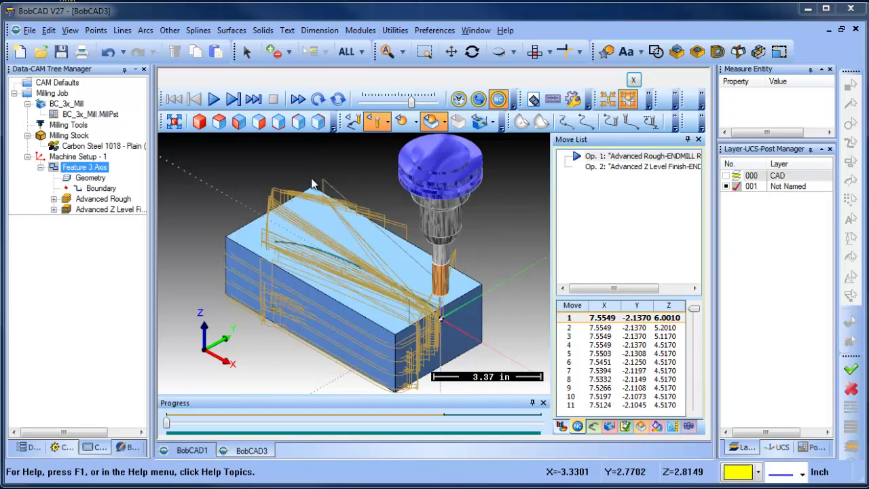
click(354, 122)
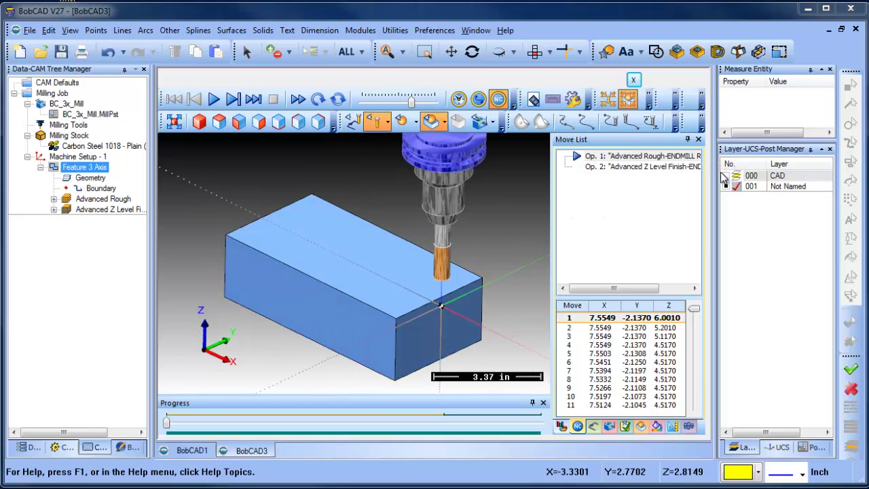
drag(717, 171, 794, 171)
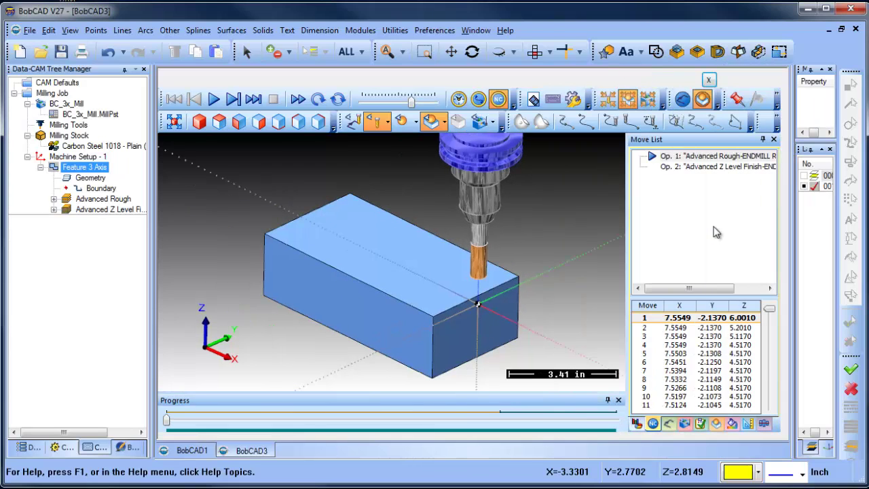
Step: Run the simulation and examine the Advanced Rough operation's material removal from several angles
click(214, 102)
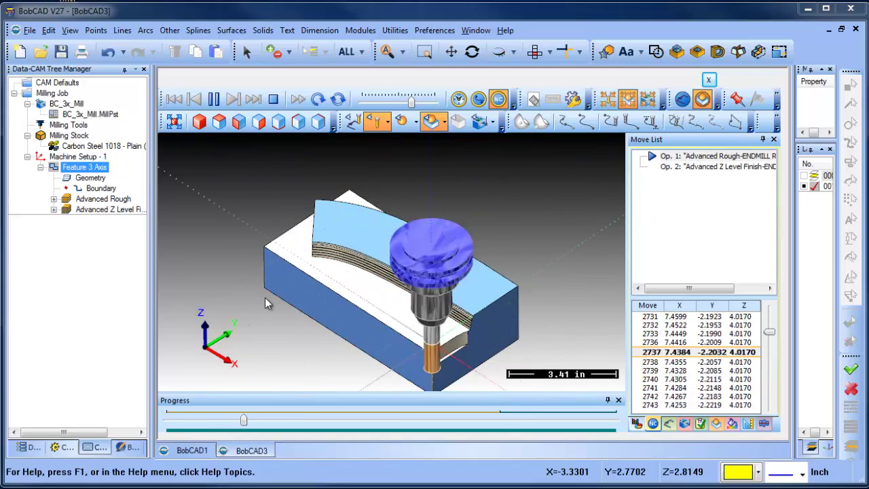
middle_drag(340, 322, 347, 309)
scroll(394, 316, up, 1)
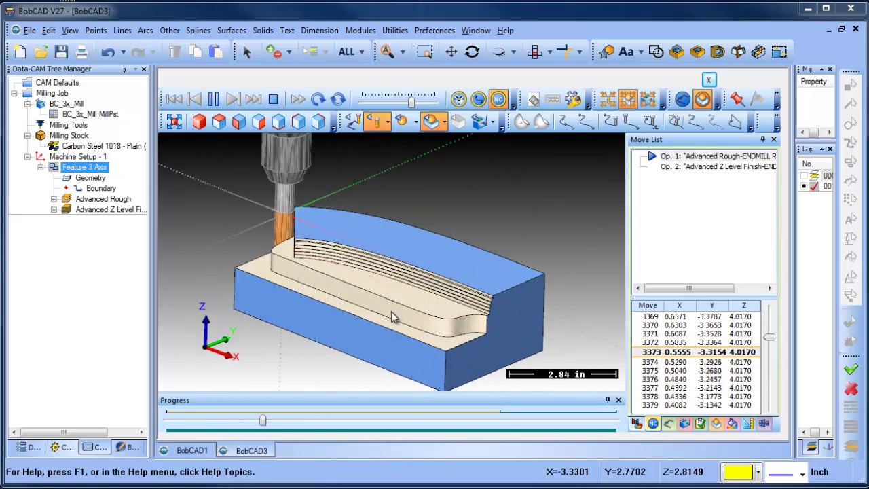
scroll(307, 346, down, 1)
middle_drag(307, 345, 326, 354)
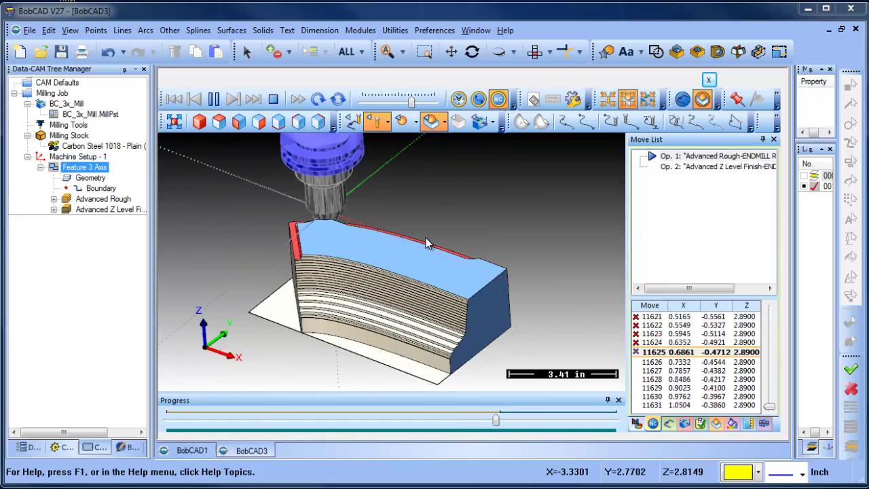
middle_drag(371, 349, 395, 343)
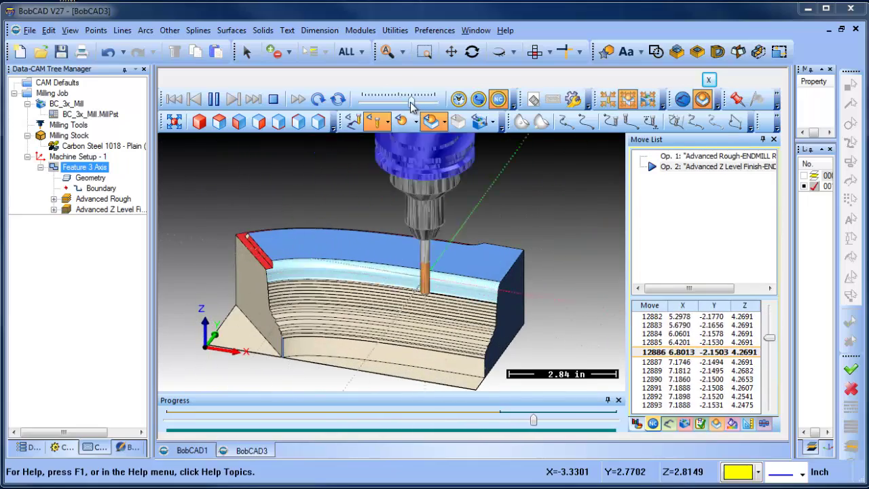
Step: Slow the simulation playback and examine the Advanced Z Level Finish cutting the upper part of the curved profile
drag(411, 102, 392, 102)
middle_drag(455, 317, 404, 299)
scroll(408, 294, up, 1)
scroll(412, 295, down, 2)
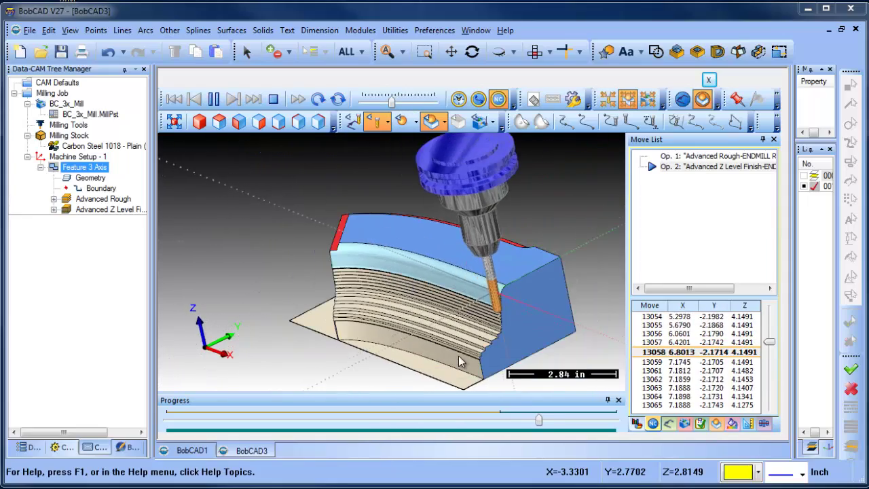
scroll(446, 267, down, 2)
scroll(479, 323, up, 5)
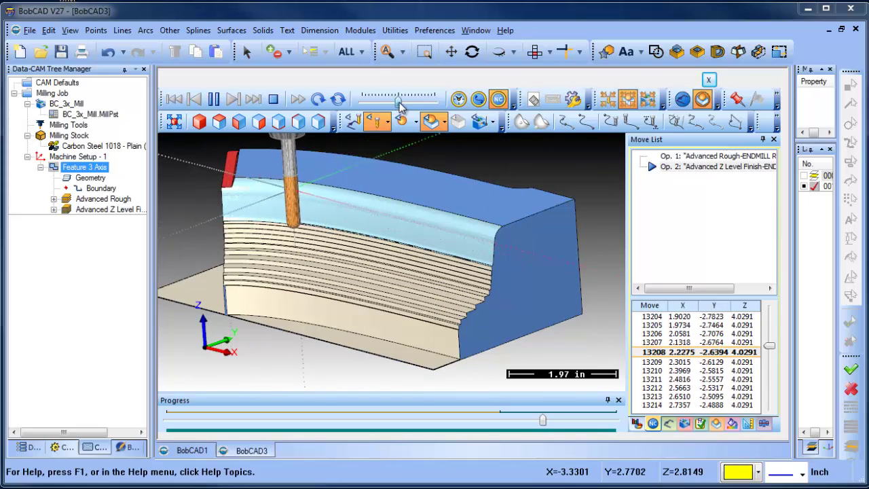
Step: Increase the playback speed and inspect the finished surface up close as the Z level passes continue down the profile
drag(399, 102, 403, 102)
middle_drag(542, 300, 537, 320)
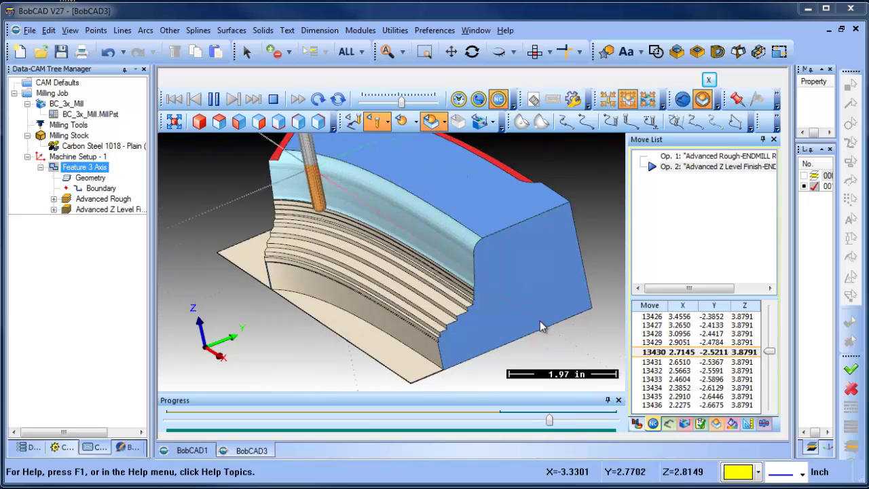
scroll(541, 327, up, 3)
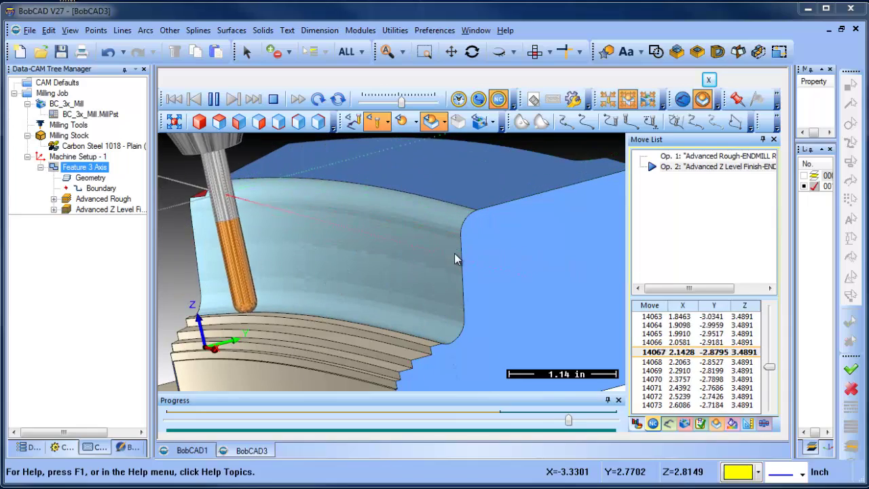
scroll(383, 338, down, 3)
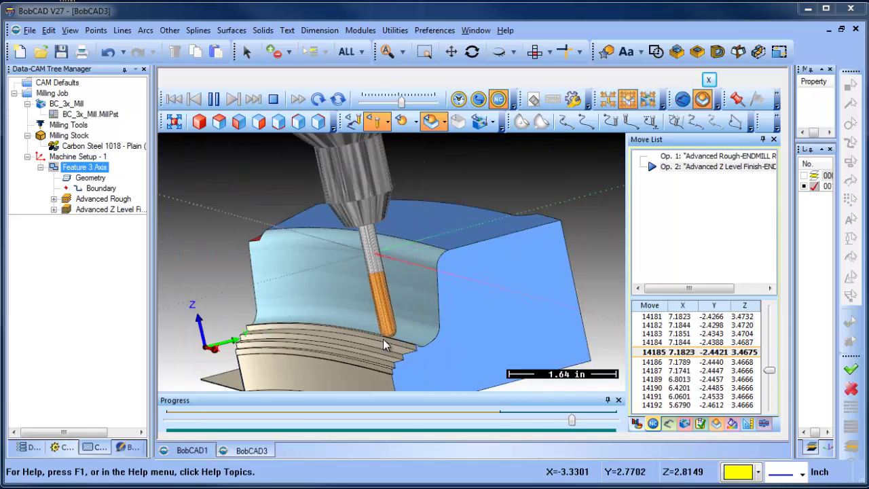
scroll(362, 313, down, 2)
middle_drag(456, 378, 396, 361)
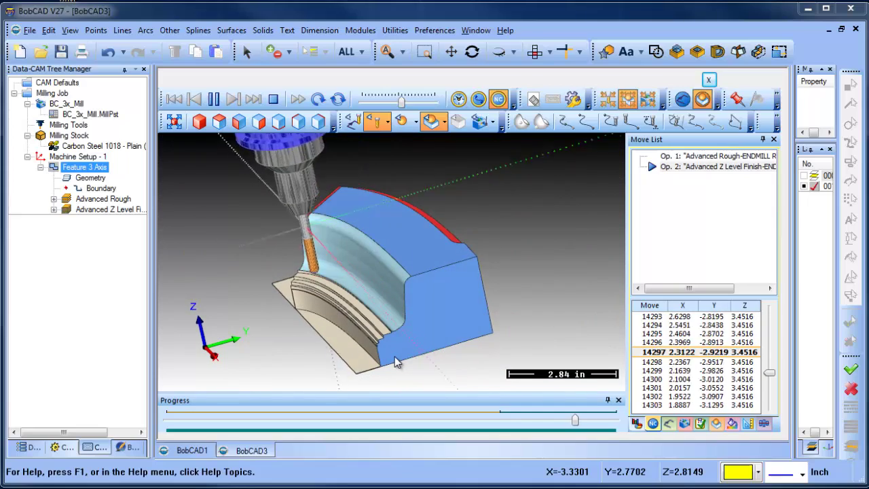
scroll(396, 357, up, 1)
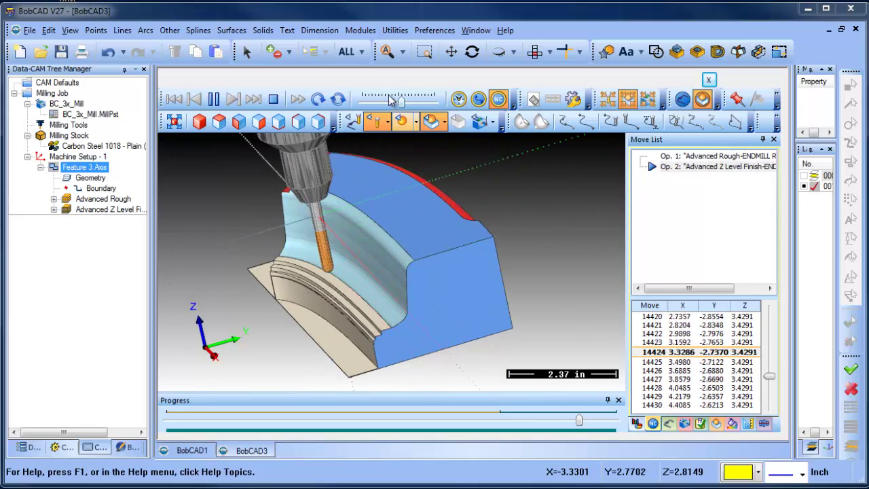
drag(403, 102, 412, 102)
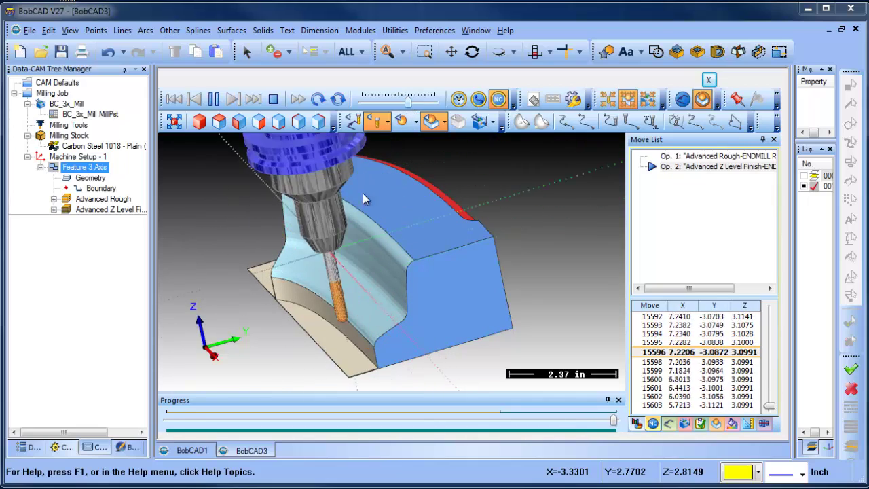
Step: Inspect the fully machined part from several angles, checking the curved wall and the lower edge of the profile up close
middle_drag(349, 384, 392, 283)
scroll(334, 343, up, 3)
scroll(359, 339, up, 2)
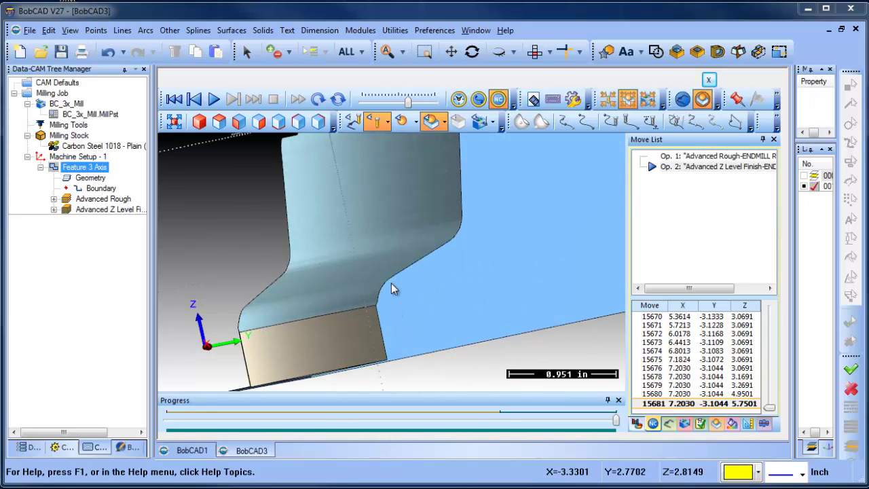
scroll(367, 301, down, 5)
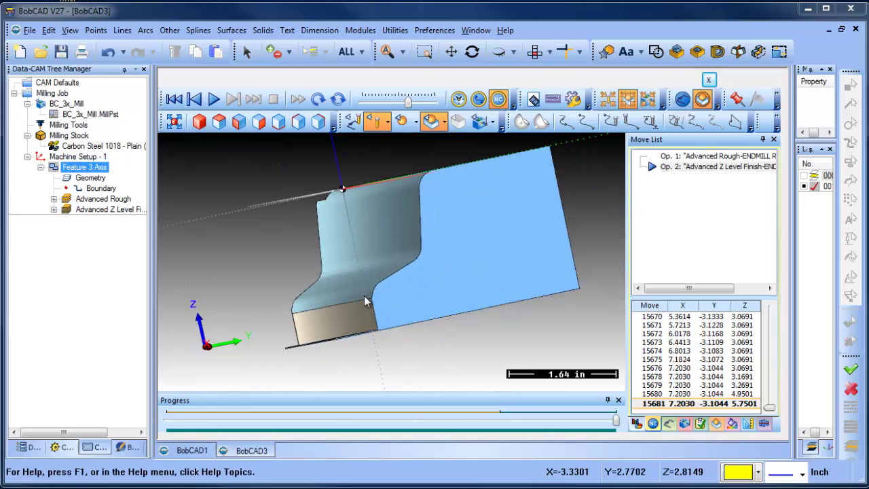
middle_drag(384, 289, 411, 294)
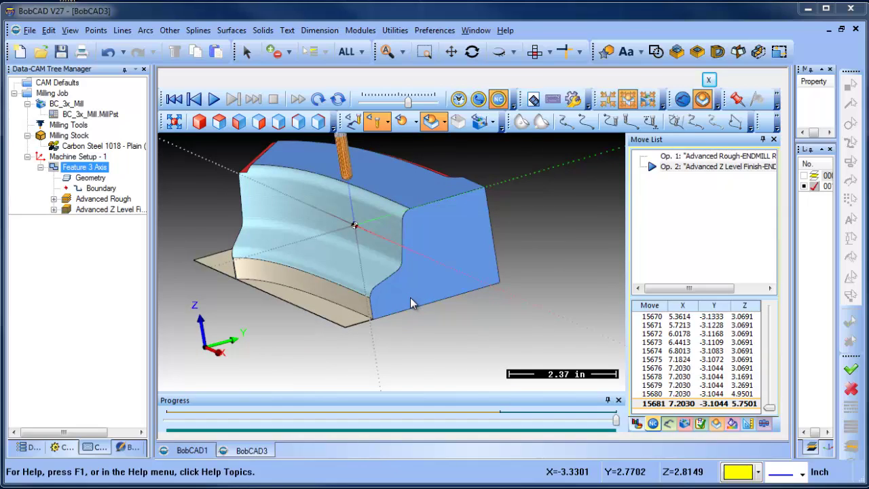
click(225, 177)
click(256, 159)
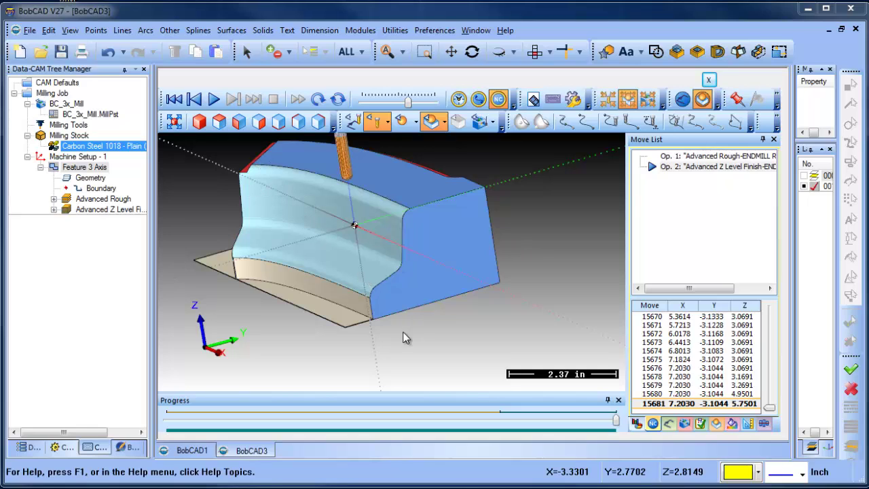
Step: Close the simulation and blank the toolpaths of the 3-axis milling feature
click(709, 81)
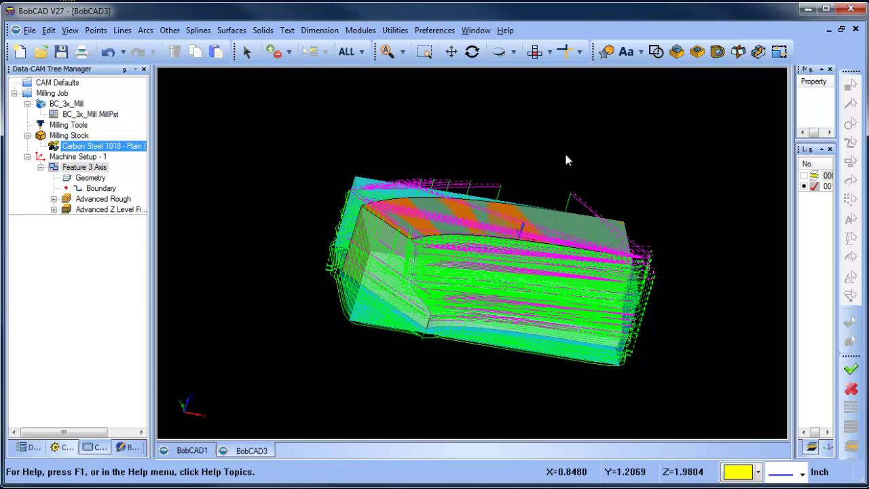
click(534, 55)
scroll(435, 178, down, 2)
scroll(467, 227, up, 2)
middle_drag(498, 243, 476, 213)
right_click(82, 175)
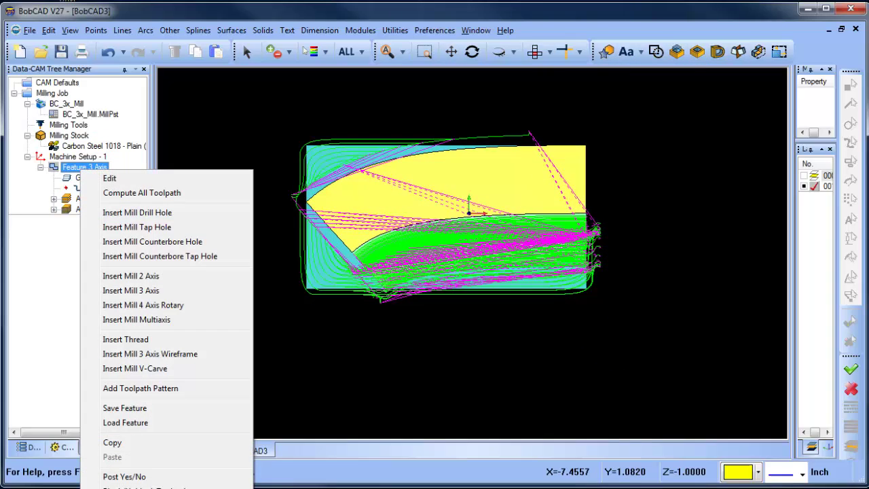
click(144, 486)
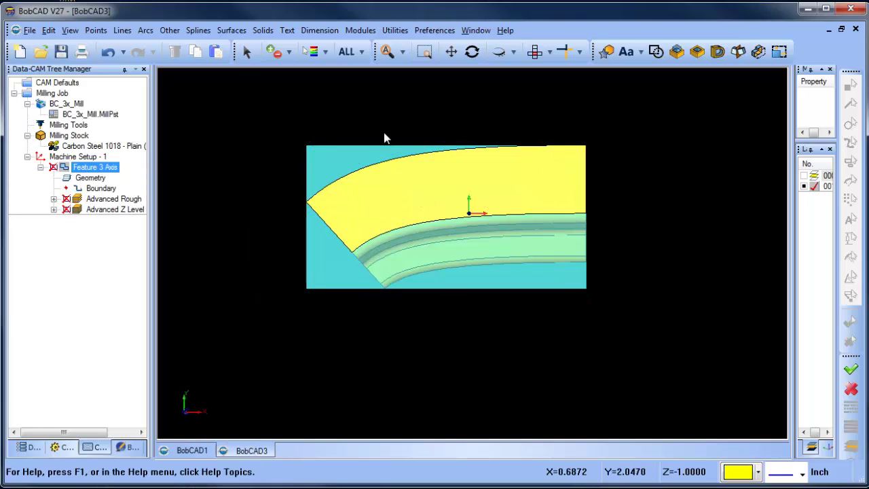
Step: Blank the milling stock around the part and orbit to view the bare model
click(74, 135)
right_click(78, 135)
click(116, 189)
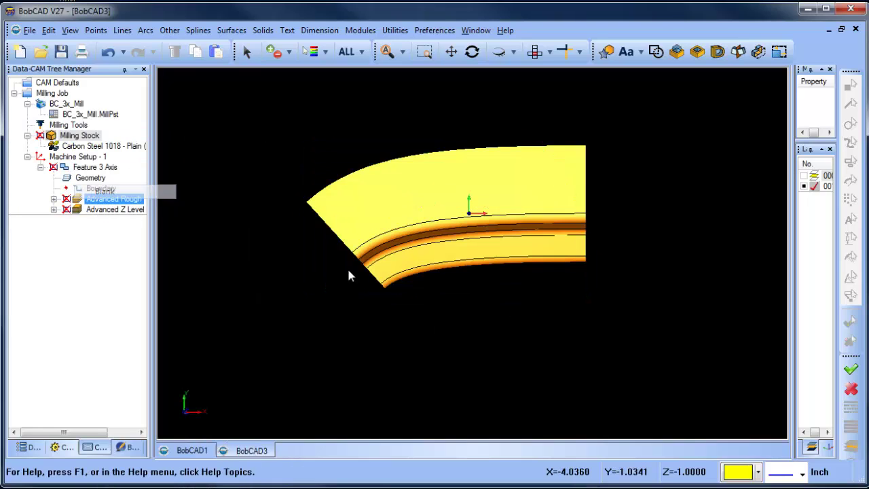
middle_drag(488, 316, 495, 269)
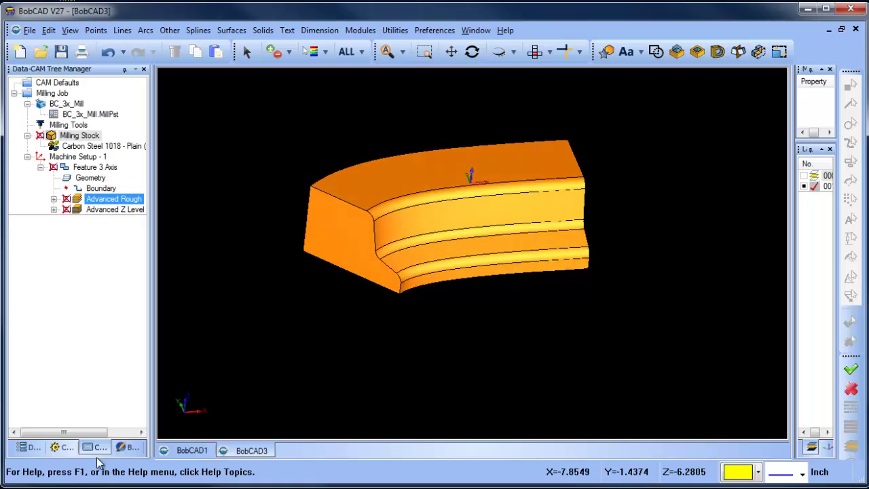
Step: Expand the Sweep Surface in the CAD tree, and switch the displayed layers so CAD is on and layer 001 is off
click(61, 448)
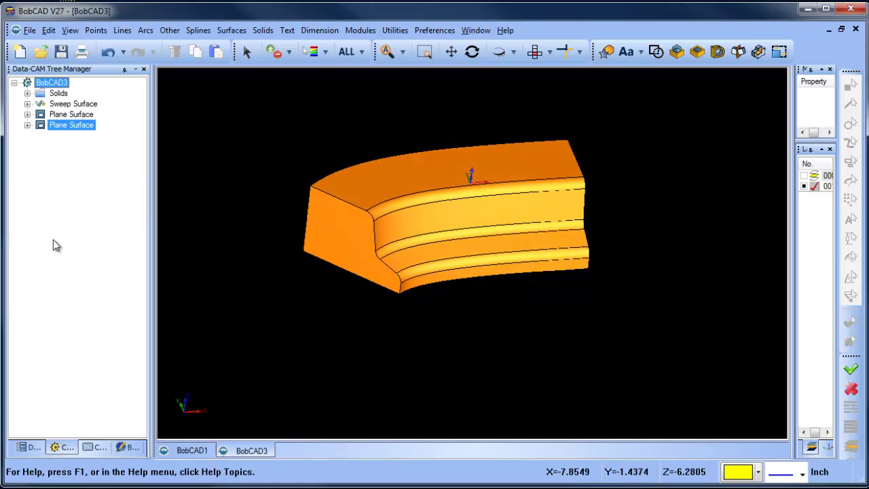
click(27, 103)
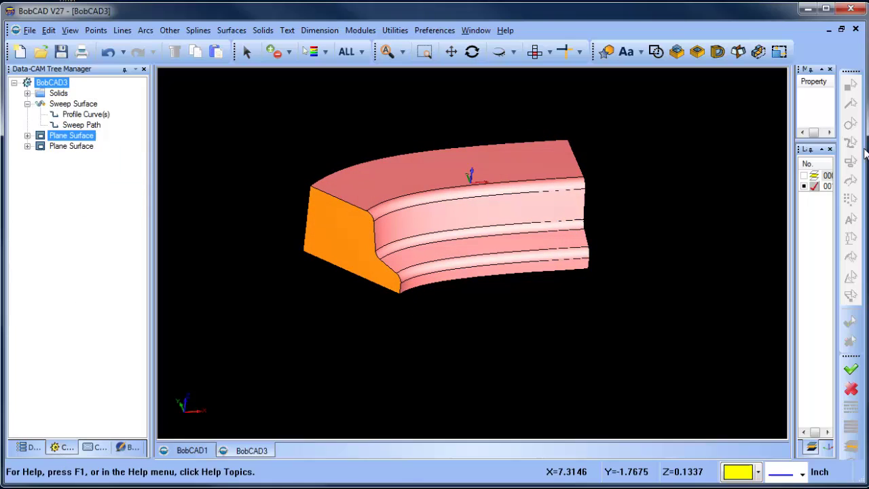
drag(793, 143, 706, 146)
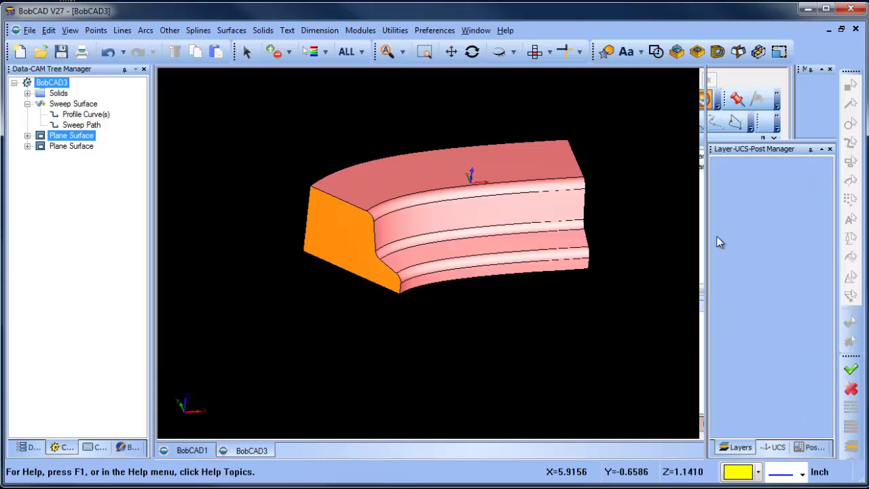
click(721, 177)
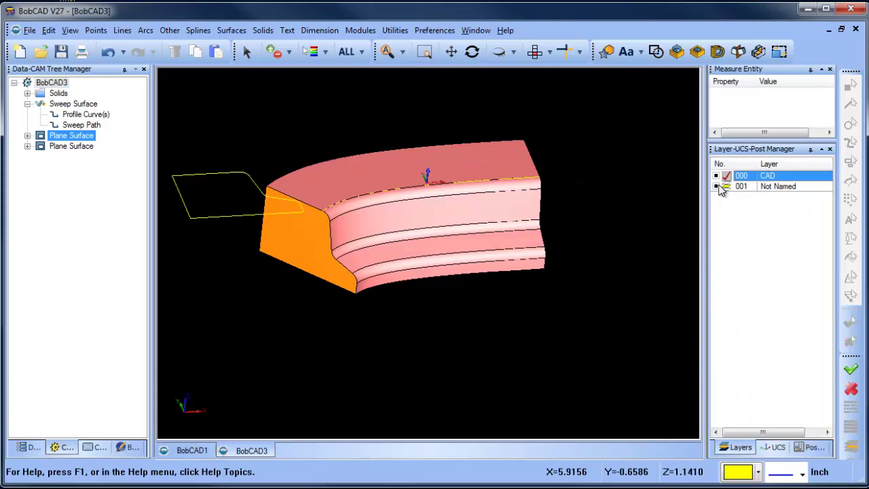
click(721, 187)
right_click(292, 109)
click(319, 129)
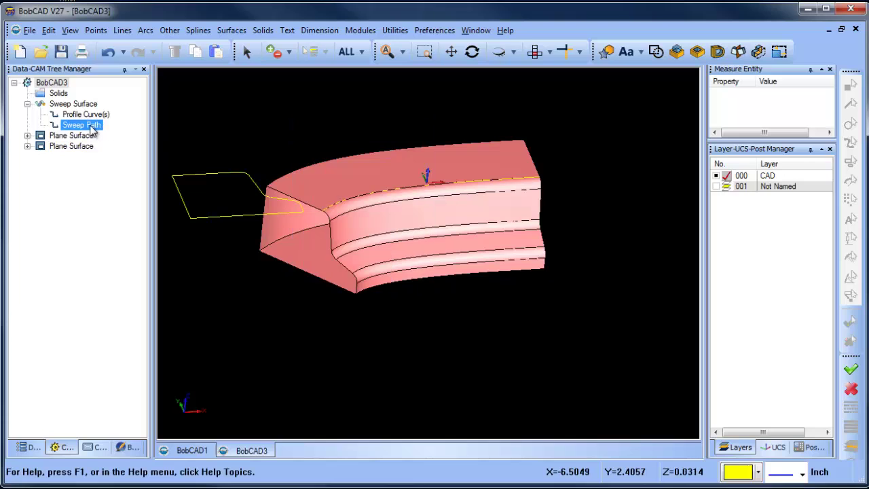
Step: Highlight the Sweep Surface and both Plane Surface entries from the CAD tree to see which geometry they control
click(71, 106)
click(71, 136)
shift+click(72, 146)
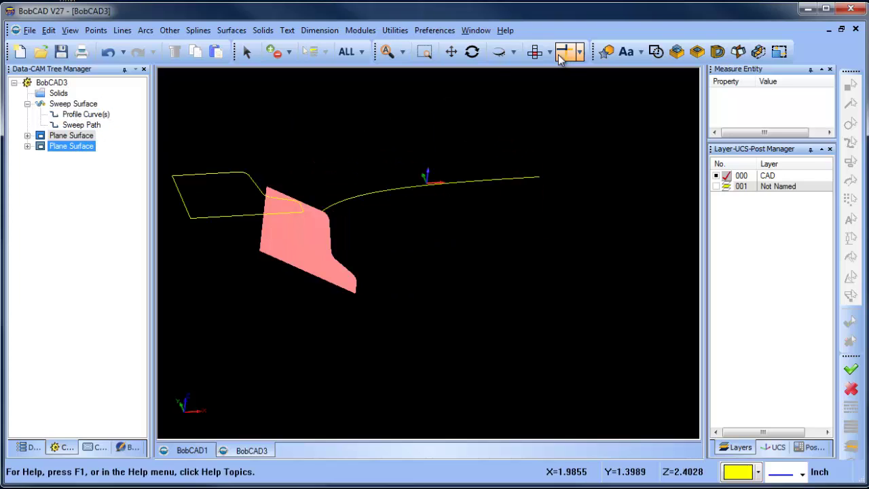
click(59, 91)
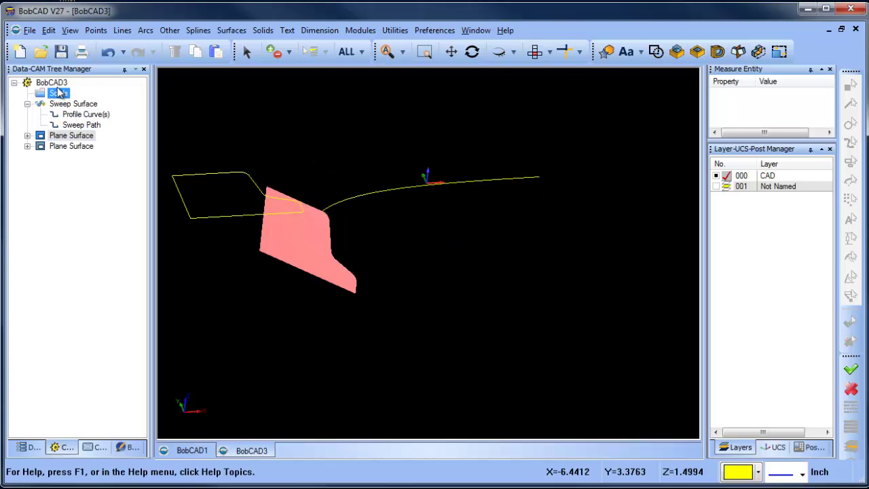
Step: Delete the two outer fillet arcs from the profile sketch: the upper corner arc and the lower one above the short vertical line
click(676, 54)
scroll(263, 202, up, 2)
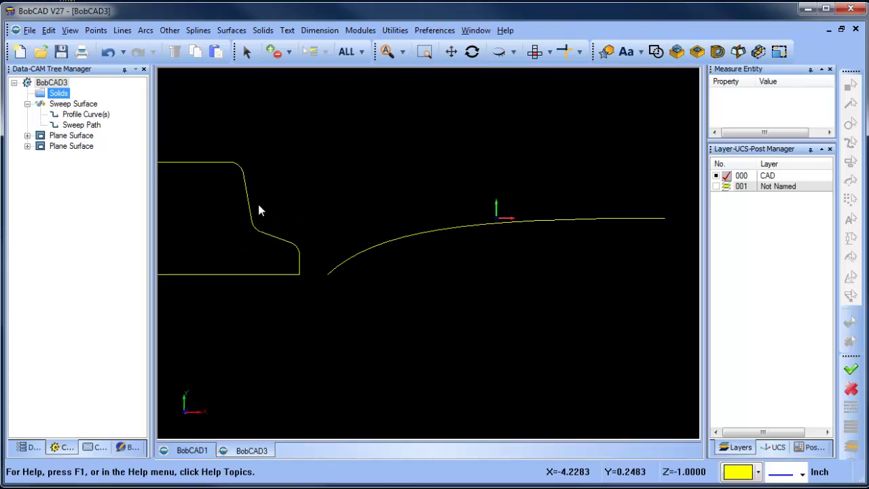
middle_drag(229, 220, 351, 211)
scroll(353, 211, up, 2)
middle_drag(419, 258, 354, 243)
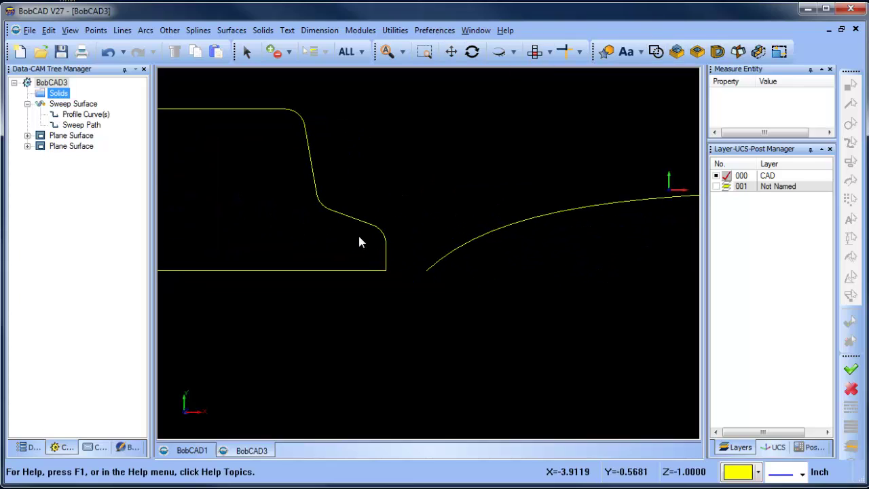
click(246, 54)
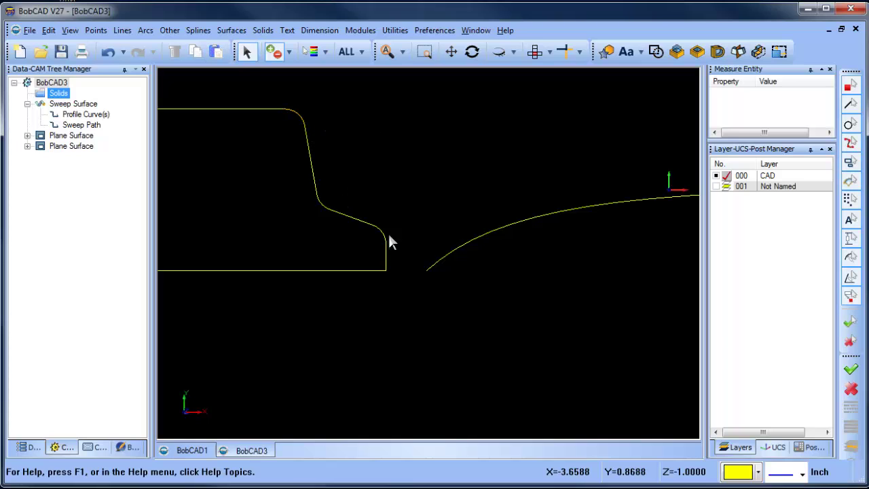
click(301, 114)
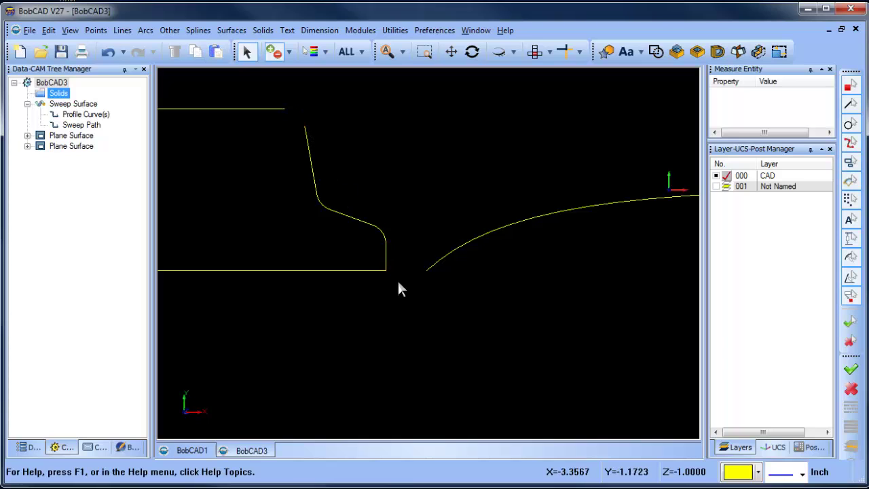
click(383, 234)
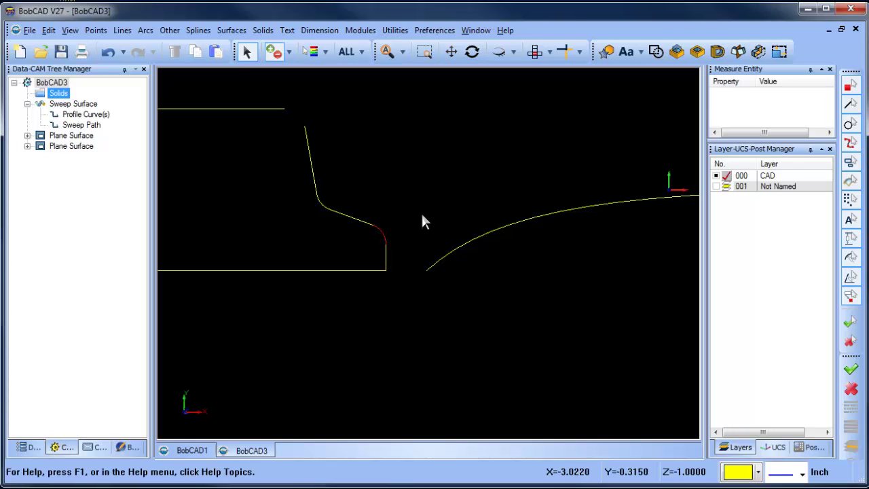
Step: Chamfer the two open profile corners with a 45 degree angle and a 0.25 inch distance
click(123, 31)
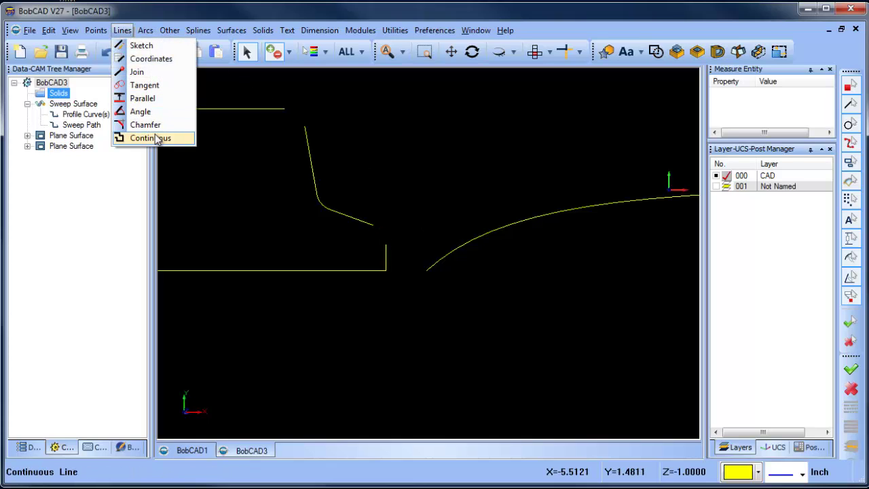
click(145, 125)
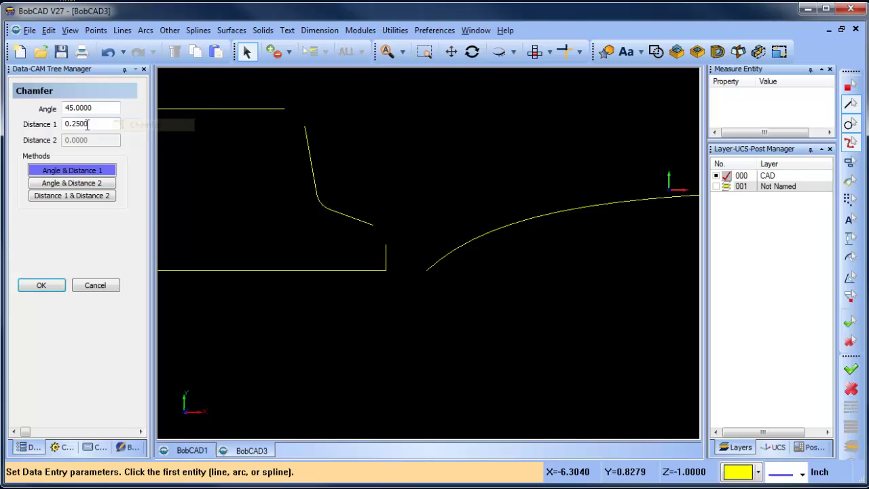
click(278, 107)
click(304, 129)
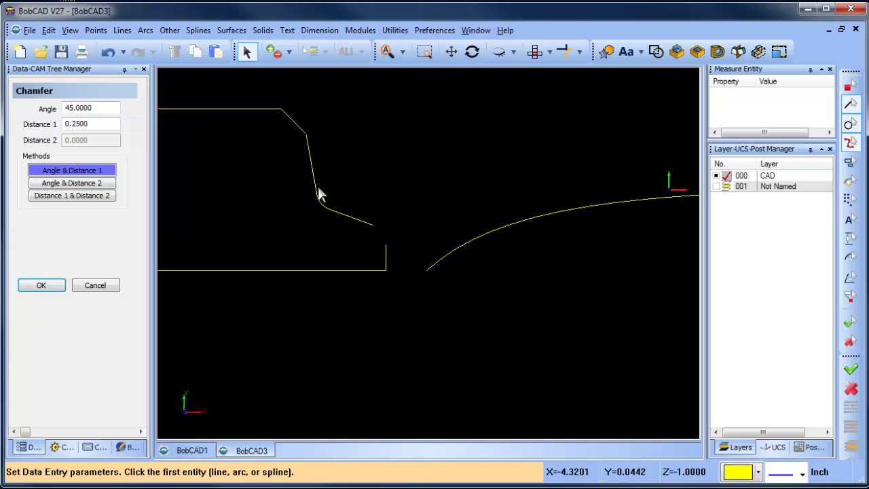
click(371, 225)
click(386, 249)
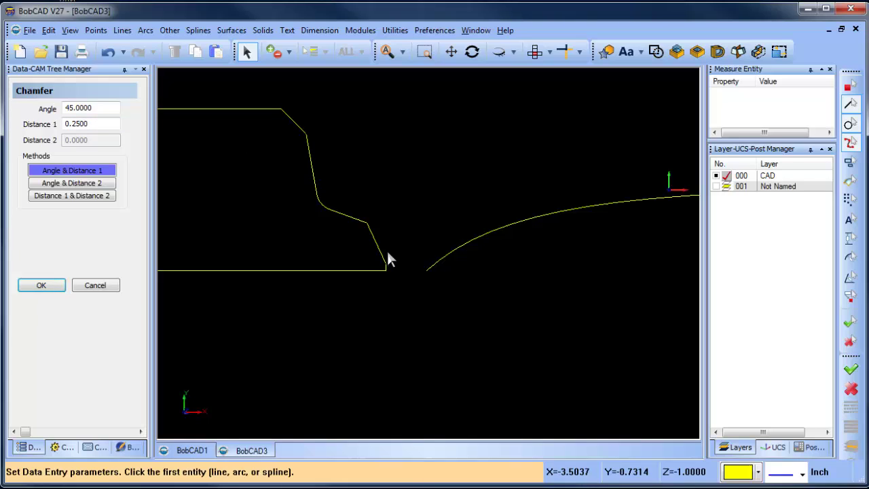
right_click(405, 170)
click(418, 192)
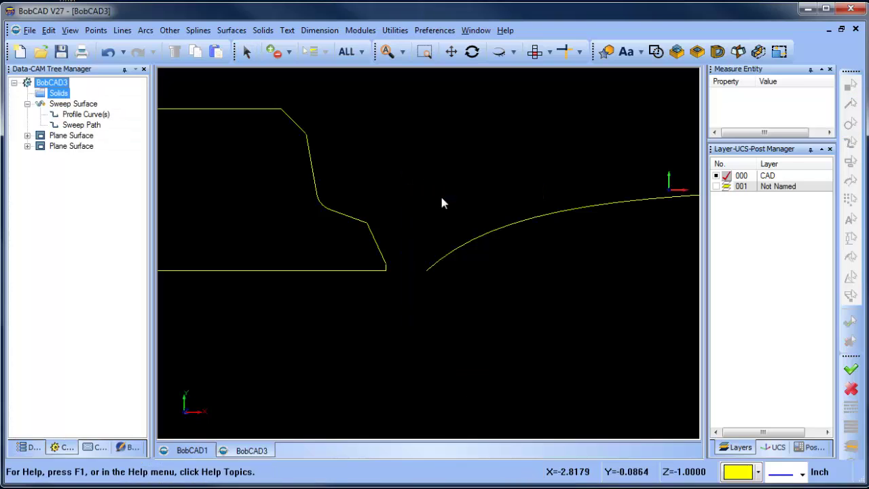
click(76, 146)
click(95, 115)
right_click(91, 120)
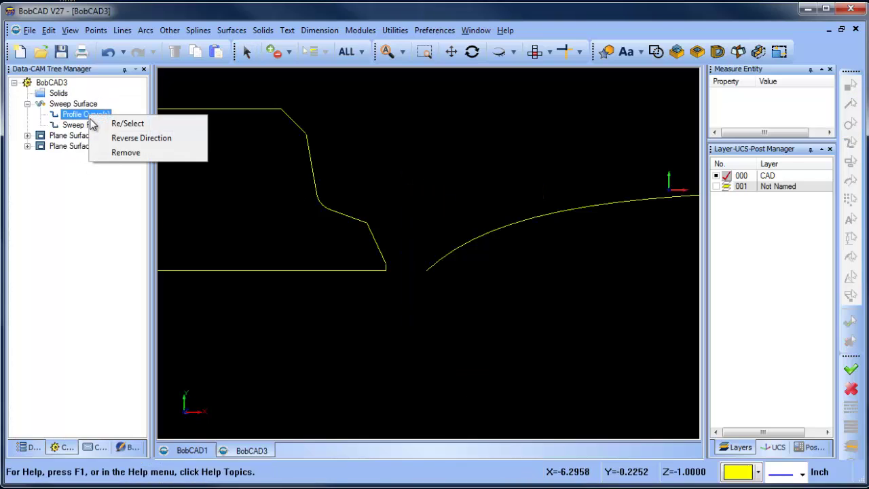
click(136, 156)
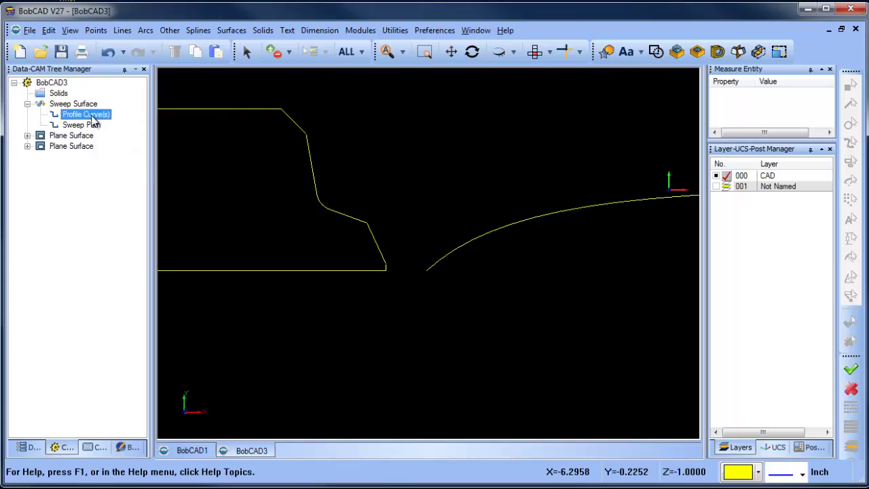
right_click(93, 119)
click(126, 124)
scroll(218, 160, down, 2)
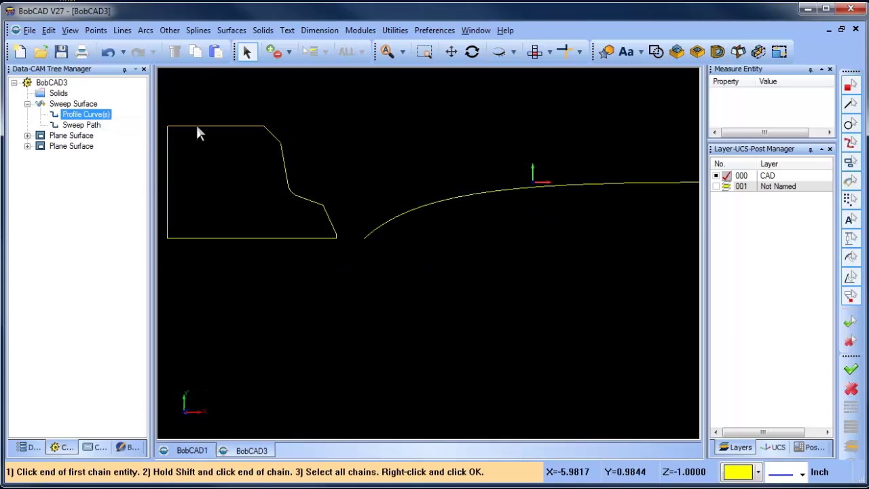
click(197, 126)
key(space)
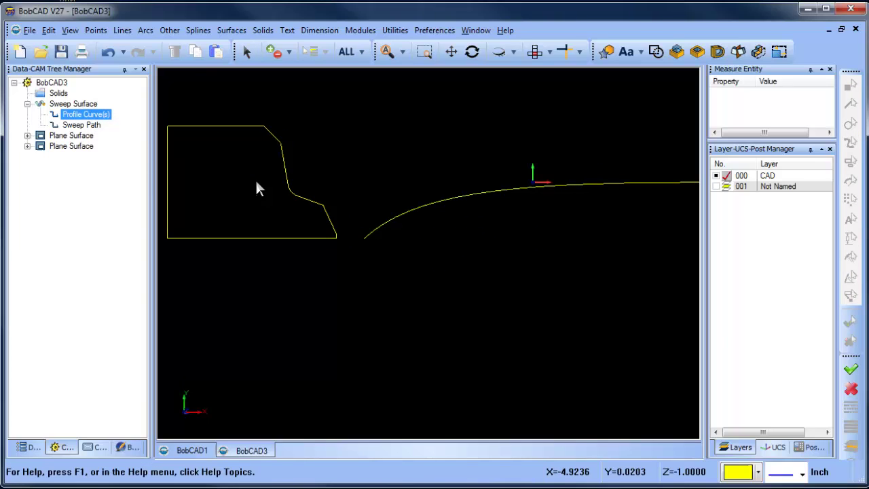
click(717, 186)
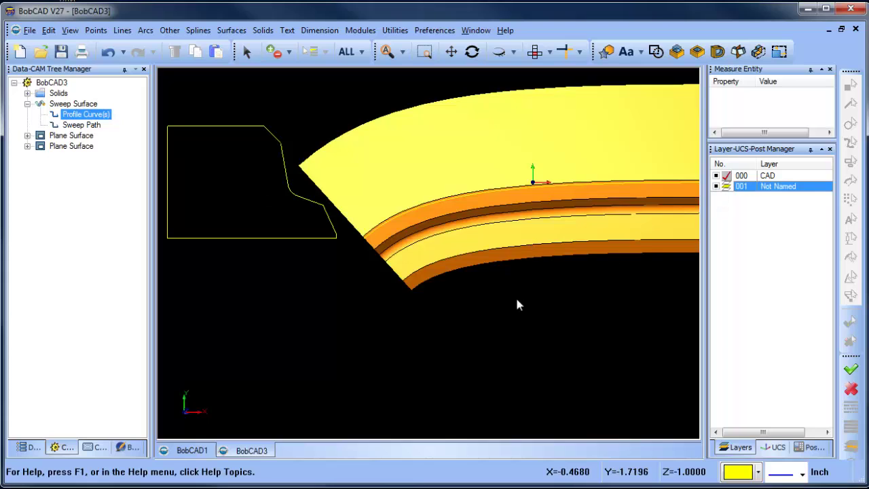
middle_drag(517, 299, 522, 270)
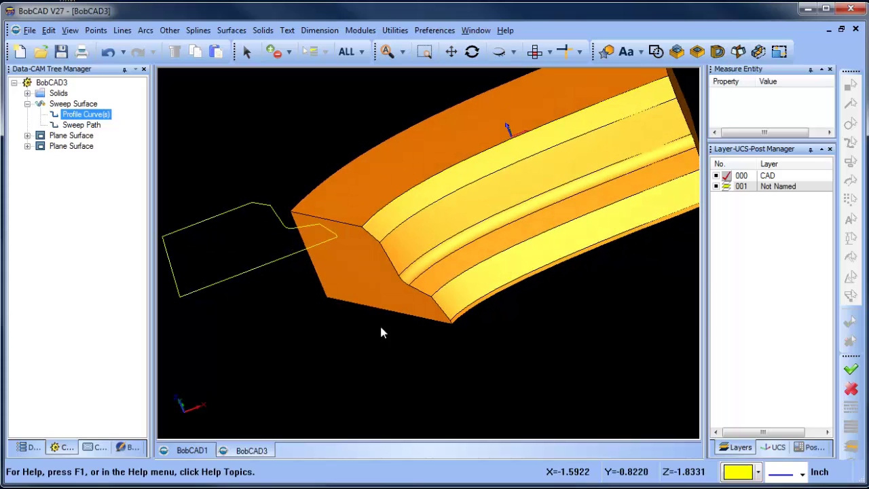
Step: Remove the 3-axis feature's machining geometry and reselect all surfaces of the updated swept body in its place
click(96, 447)
right_click(91, 180)
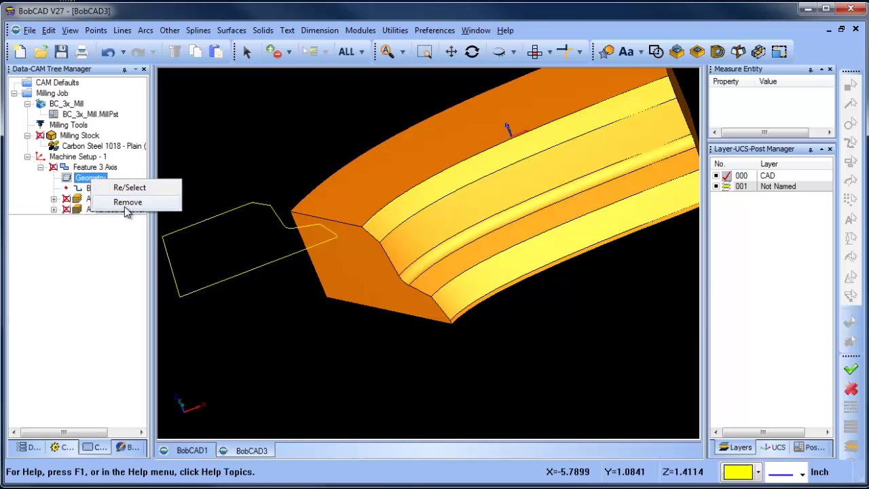
click(125, 205)
right_click(95, 180)
click(132, 188)
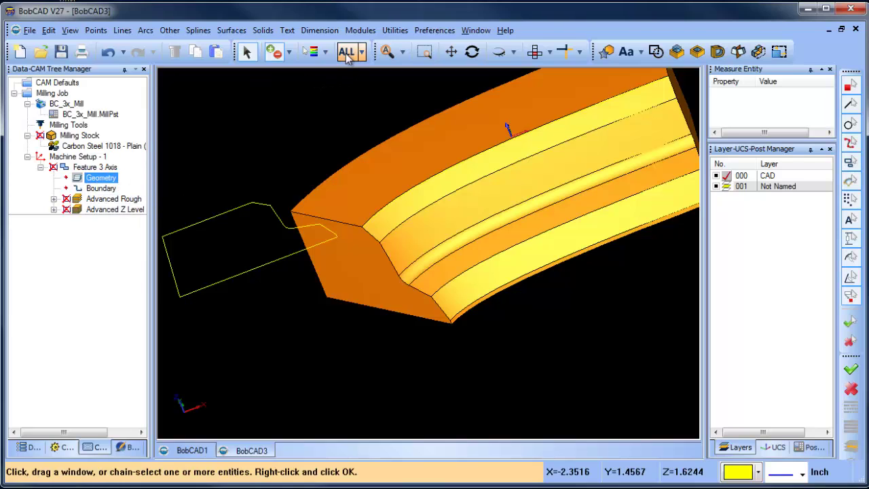
right_click(229, 160)
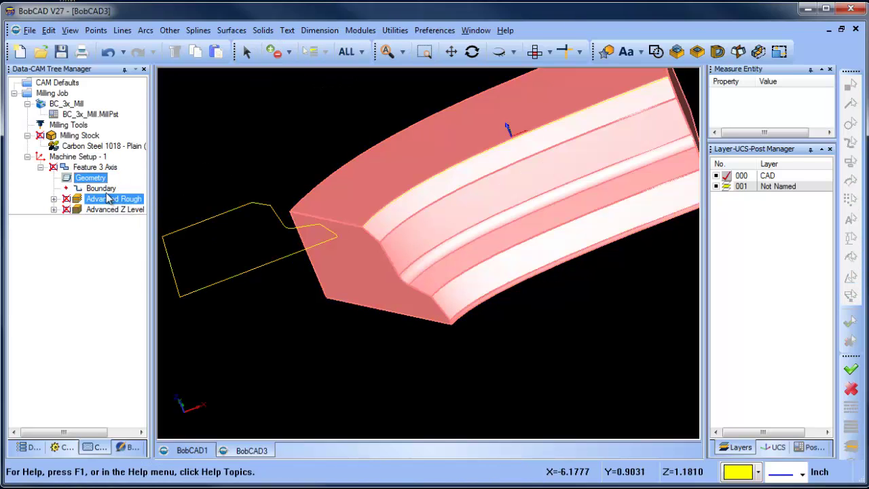
Step: Edit the 3-axis feature and, for the Advanced Rough tool, turn off System Tool and set the protrusion length to 2.5
click(92, 167)
right_click(92, 167)
click(136, 180)
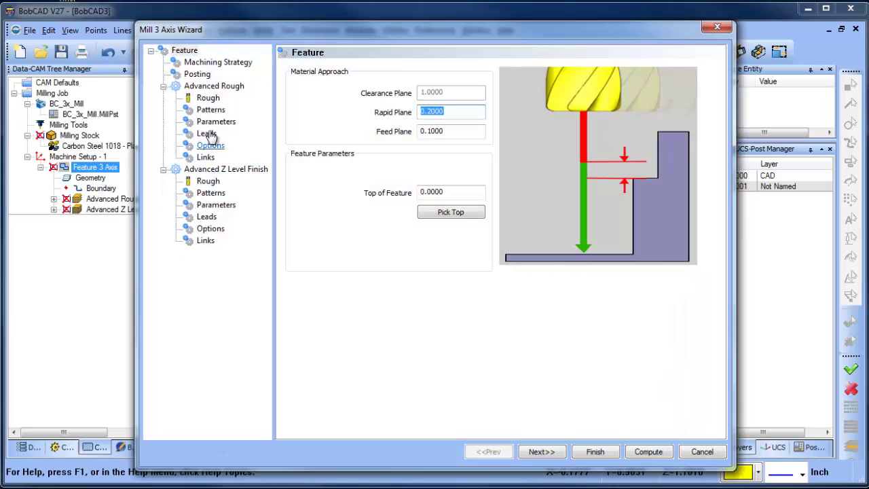
click(215, 122)
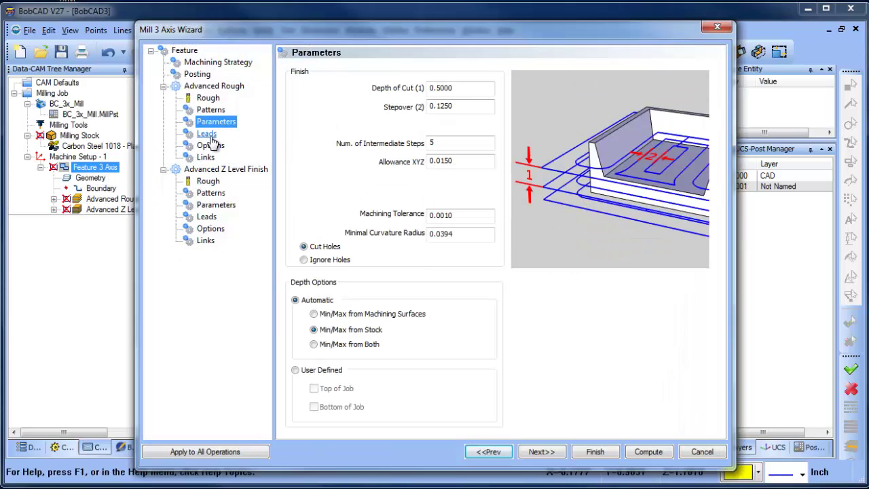
click(208, 98)
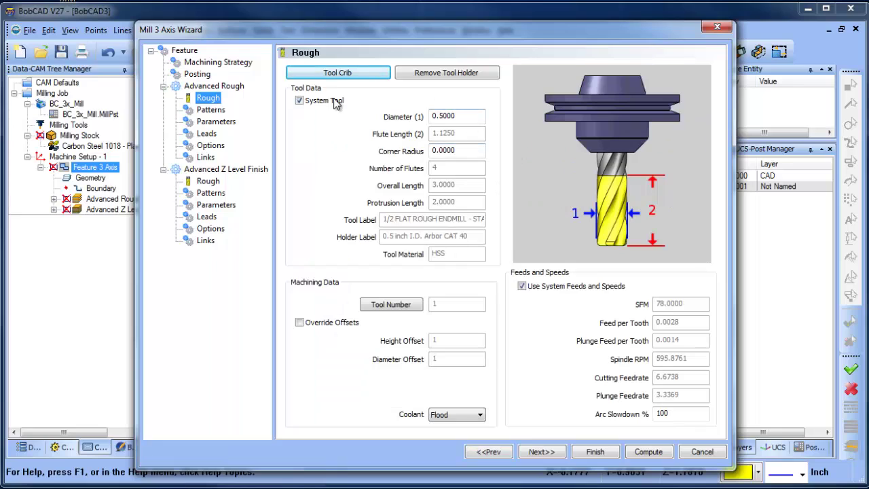
click(300, 100)
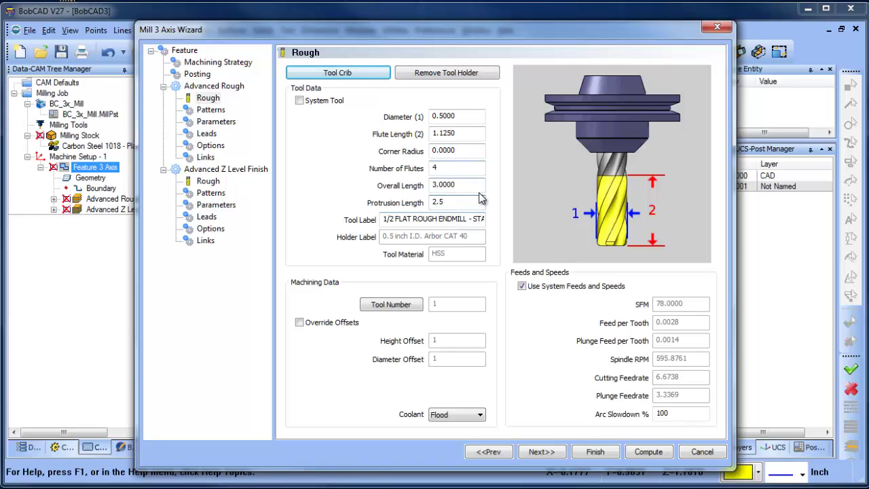
Step: Compare the cutting extents choices for Advanced Z Level Finish, keep 3D Extents, and finish editing the feature
click(212, 184)
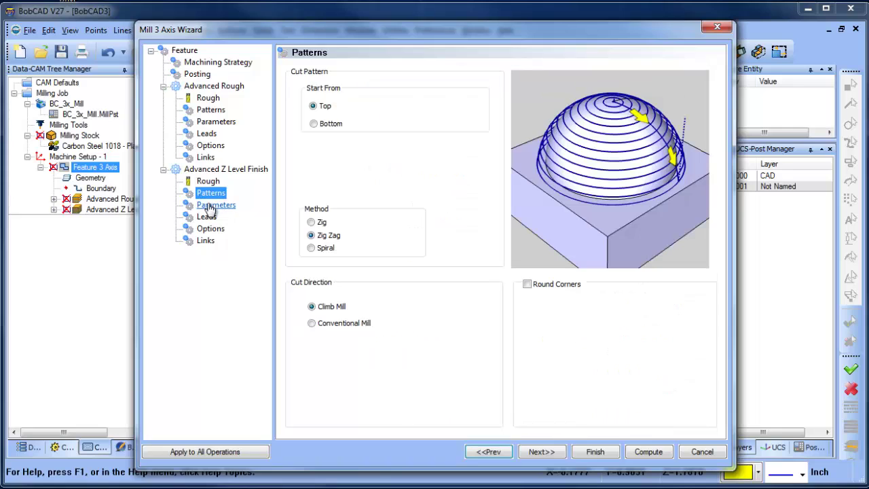
click(211, 205)
click(210, 229)
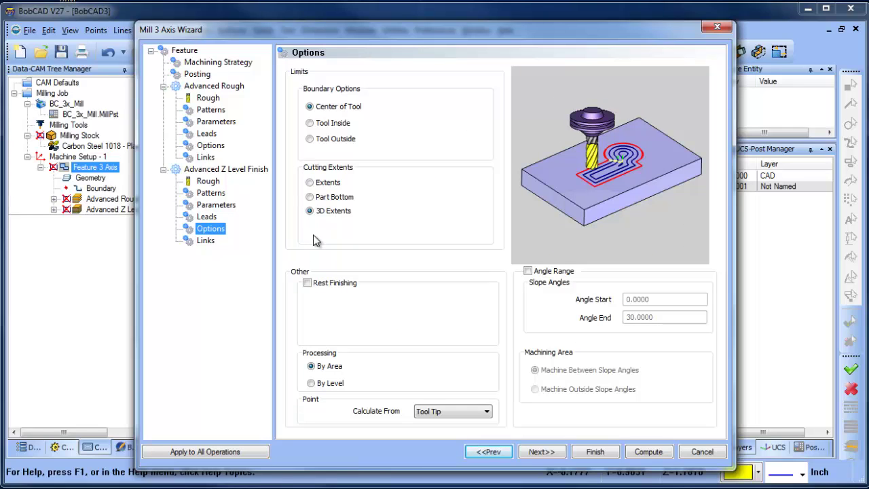
click(310, 211)
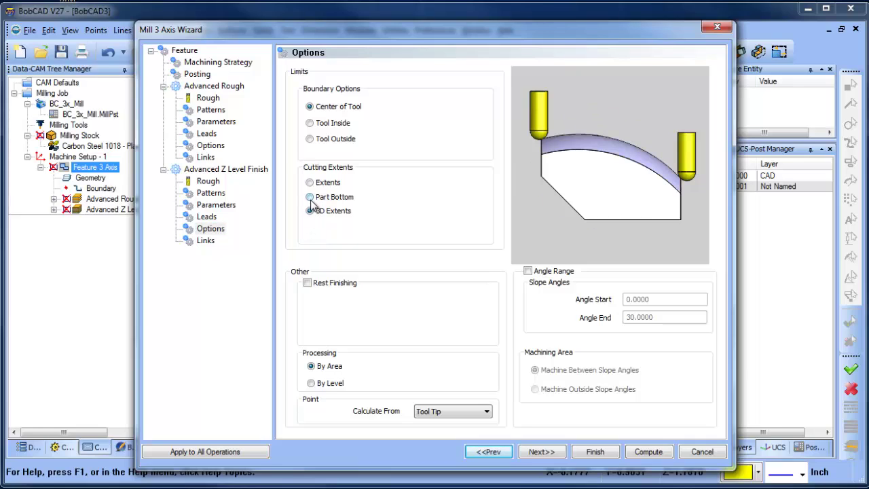
click(309, 197)
click(310, 183)
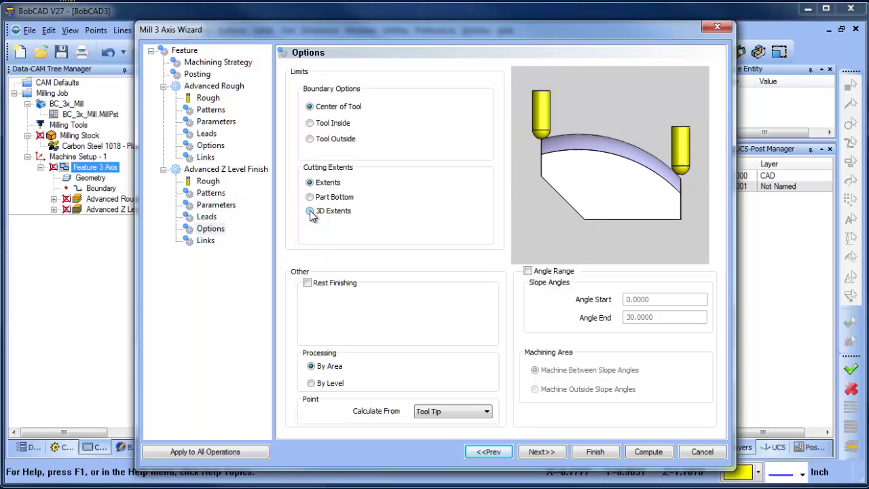
click(310, 211)
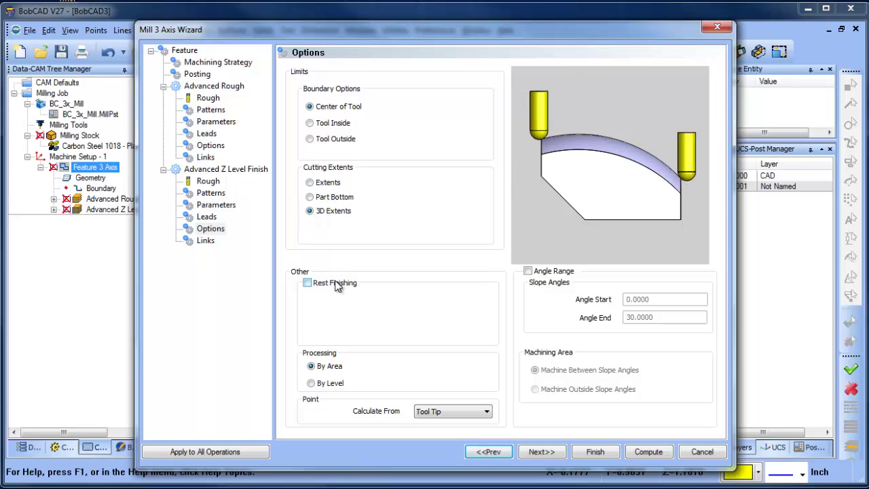
click(595, 452)
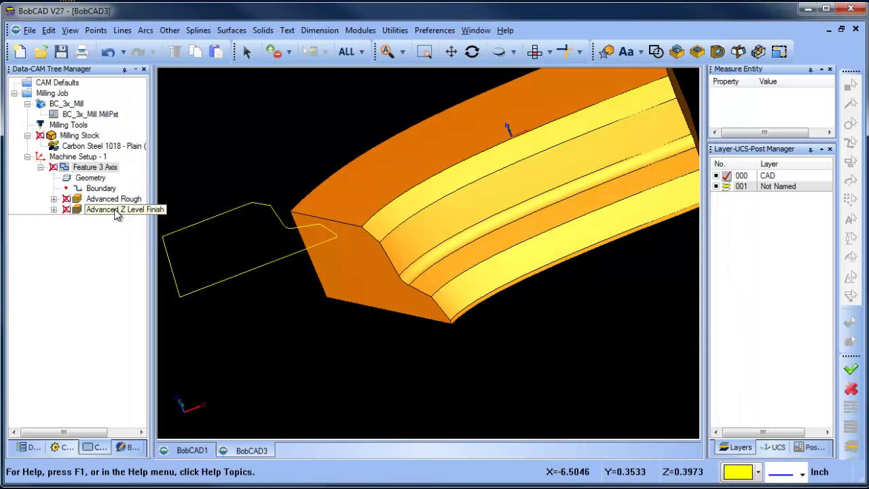
Step: Recompute the toolpaths of the whole 3-axis feature
click(117, 211)
right_click(117, 214)
click(95, 168)
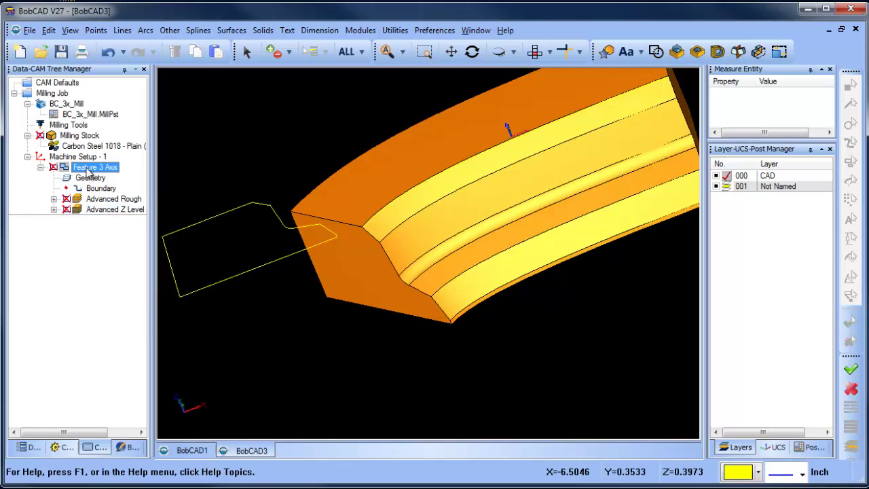
right_click(95, 167)
click(142, 189)
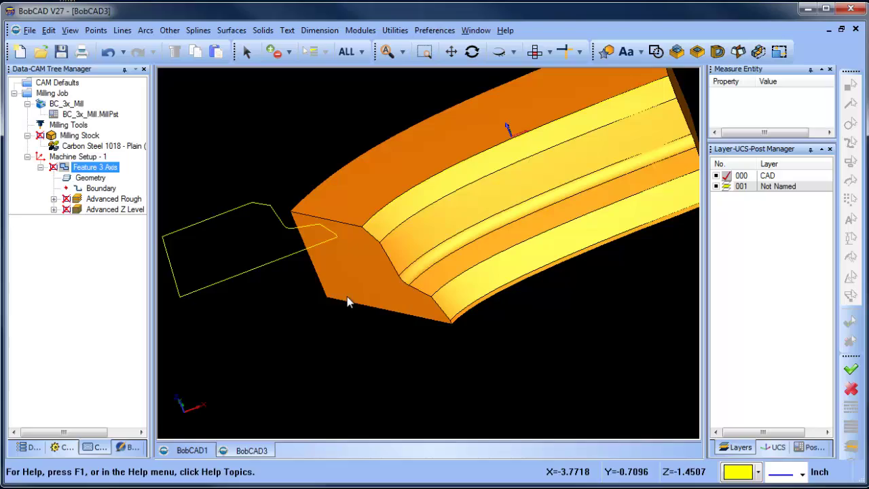
Step: Highlight the Advanced Rough and Advanced Z Level Finish toolpaths and examine them around the swept body from several angles
click(114, 199)
shift+click(115, 209)
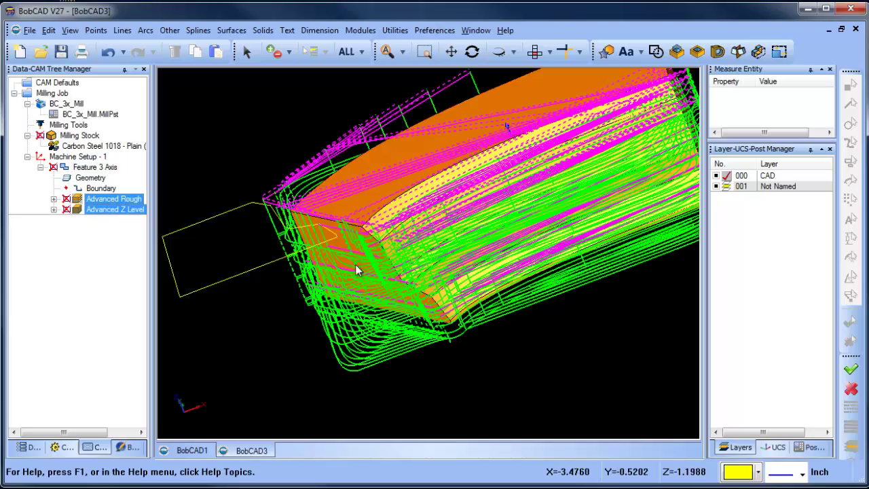
middle_drag(360, 270, 400, 235)
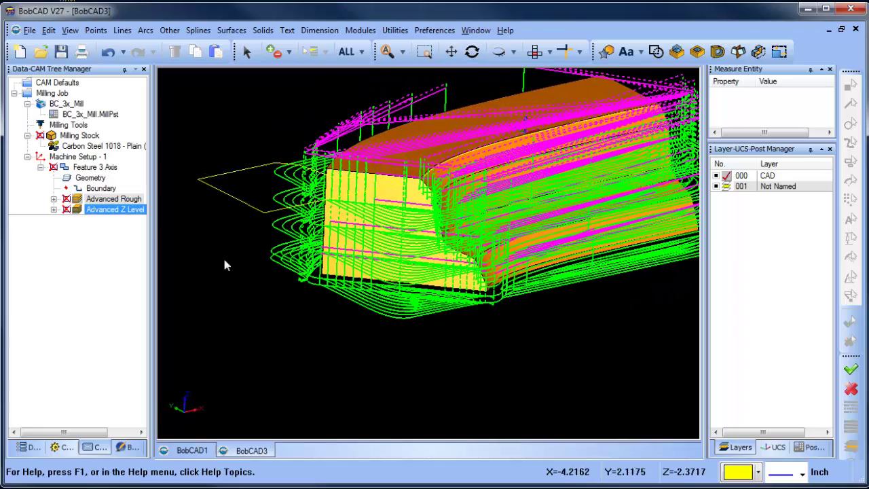
click(106, 210)
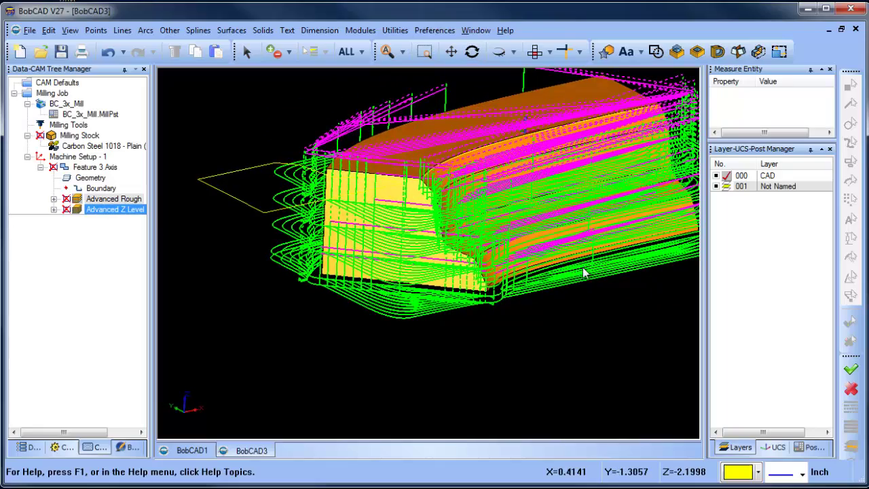
middle_drag(467, 250, 595, 291)
middle_drag(332, 203, 557, 224)
Step: Start a section view and try its UCS planes, Front (X/Z) and Top (X/Y), ending on Side (Y/Z)
click(759, 53)
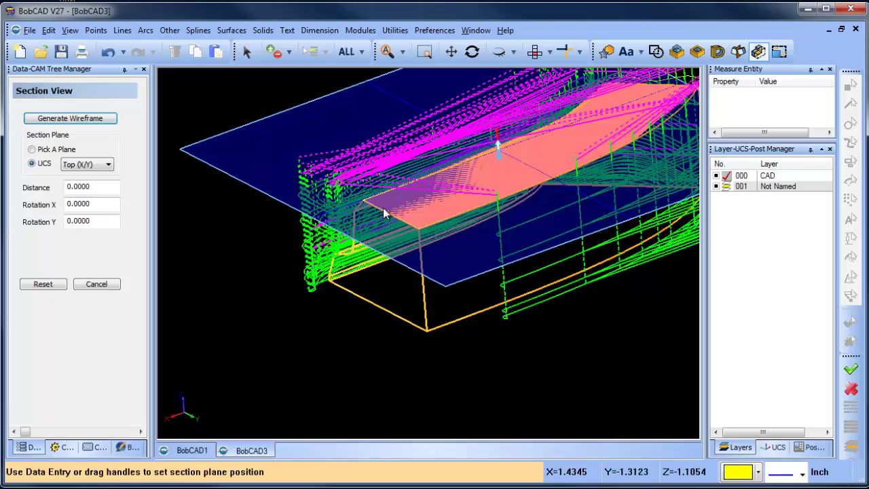
click(82, 164)
click(81, 185)
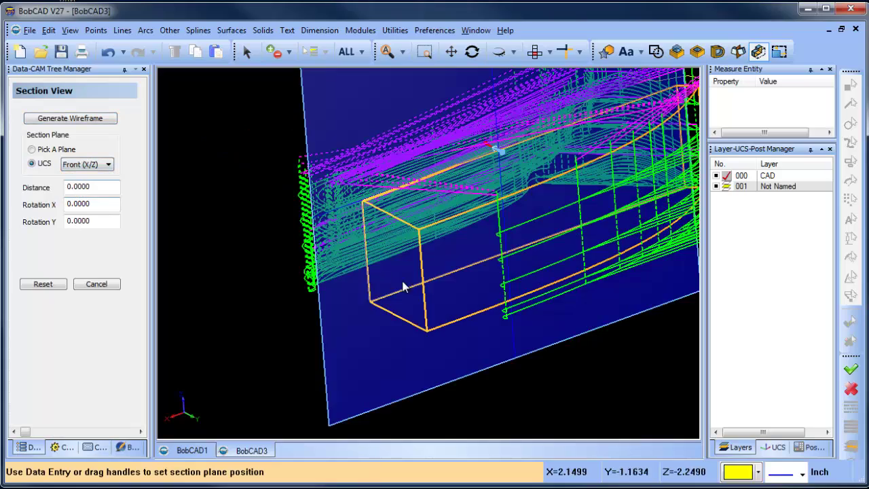
click(82, 164)
click(80, 175)
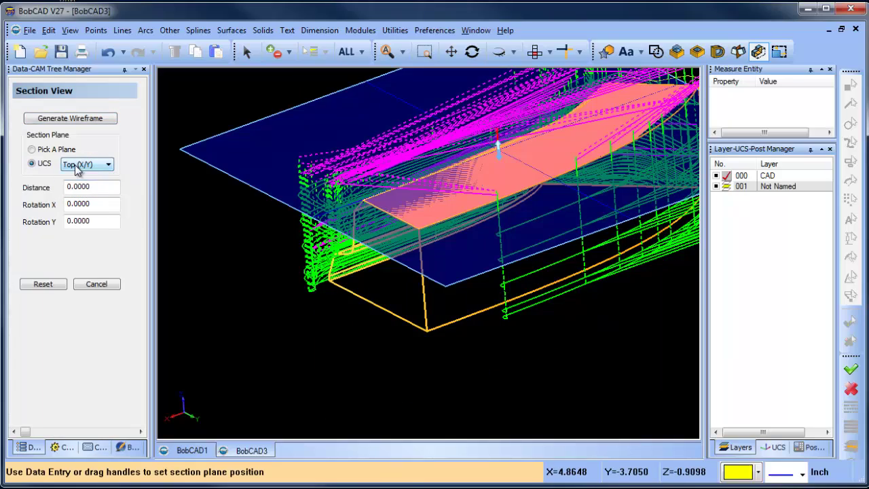
click(81, 164)
click(88, 185)
middle_drag(400, 316, 484, 316)
click(109, 164)
click(81, 196)
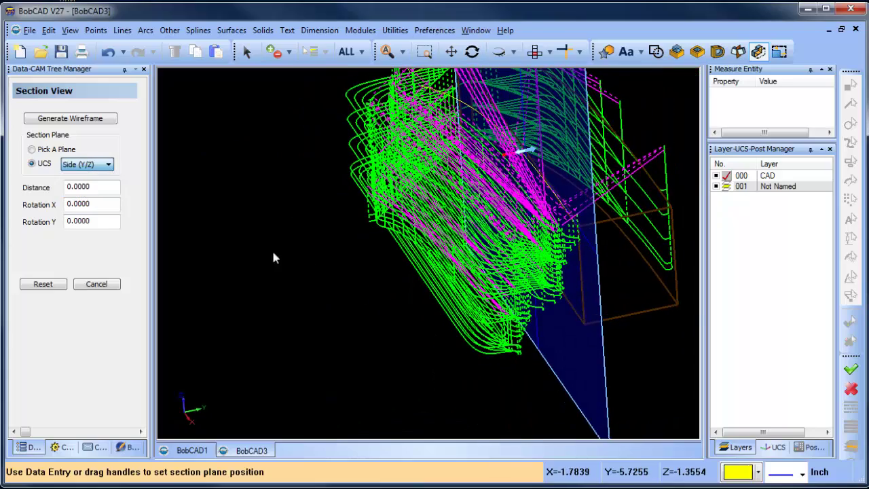
Step: Shift the side section plane to a distance of about -0.6424, inspect the body's cross section, and exit the section view
middle_drag(575, 272, 532, 194)
scroll(531, 188, up, 3)
middle_drag(503, 265, 519, 253)
drag(499, 108, 550, 108)
mouse_move(534, 300)
middle_down()
mouse_move(542, 280)
mouse_move(553, 287)
mouse_move(516, 305)
mouse_move(491, 297)
middle_up()
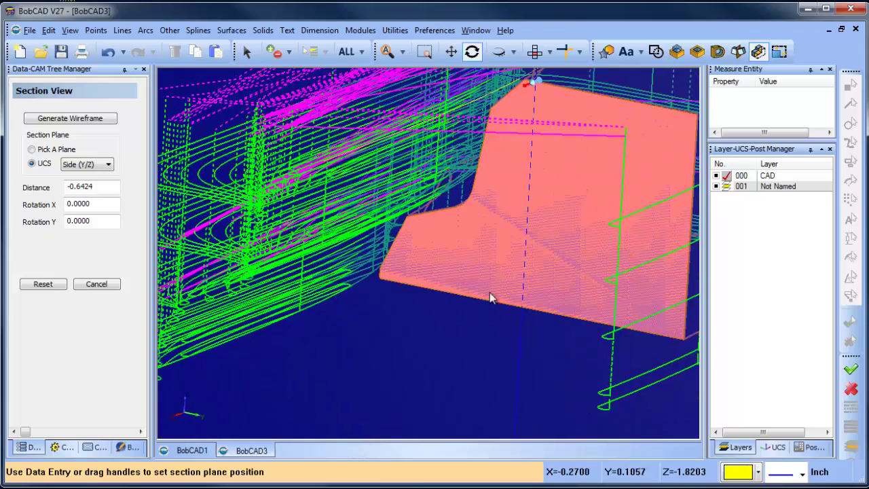
click(107, 284)
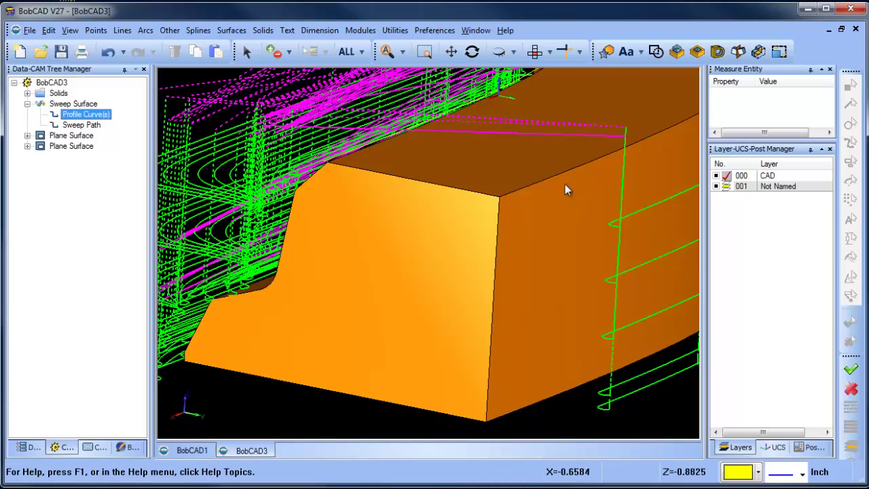
Step: Launch the machining simulation with the toolpath lines hidden and skip past roughing to the start of Advanced Z Level Finish
click(360, 30)
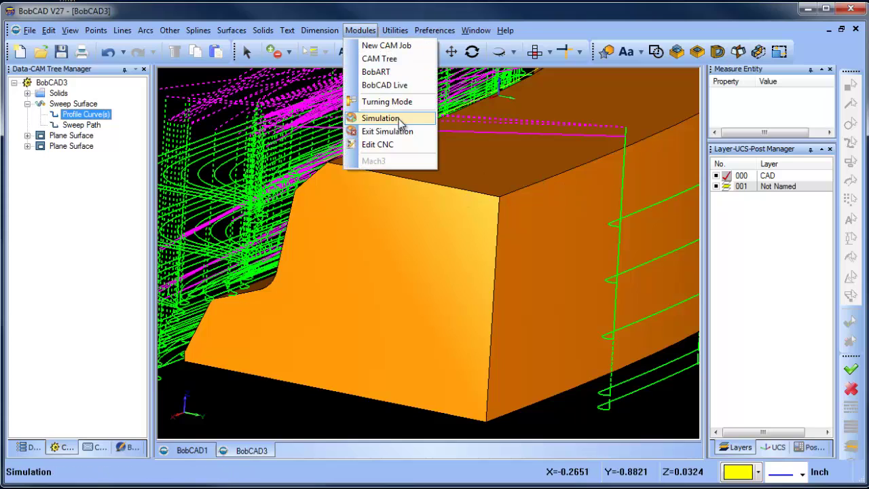
click(370, 122)
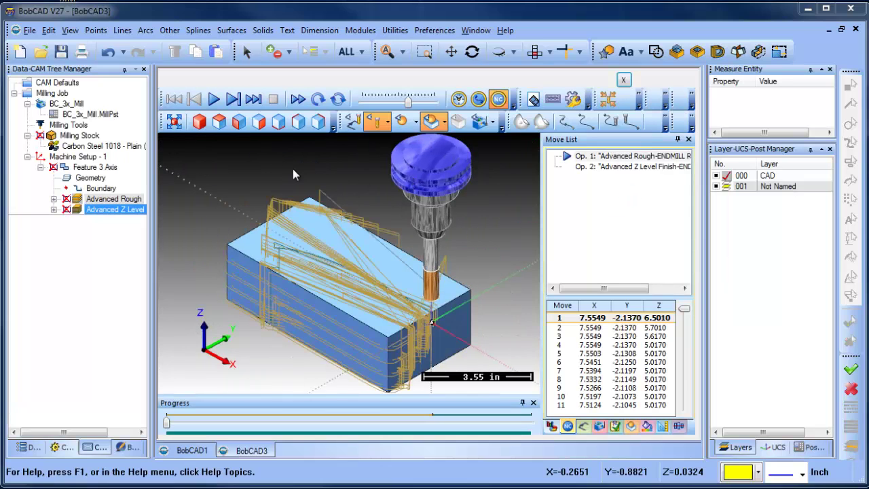
click(366, 126)
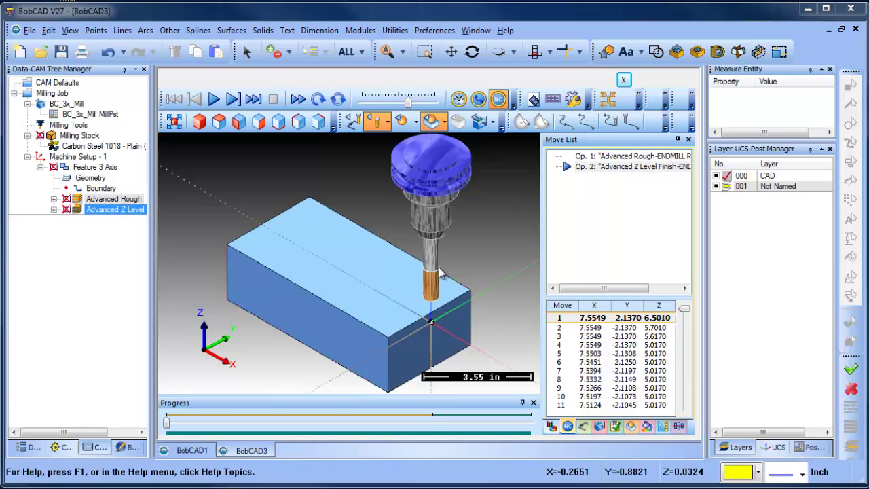
middle_drag(400, 286, 405, 320)
scroll(434, 345, up, 5)
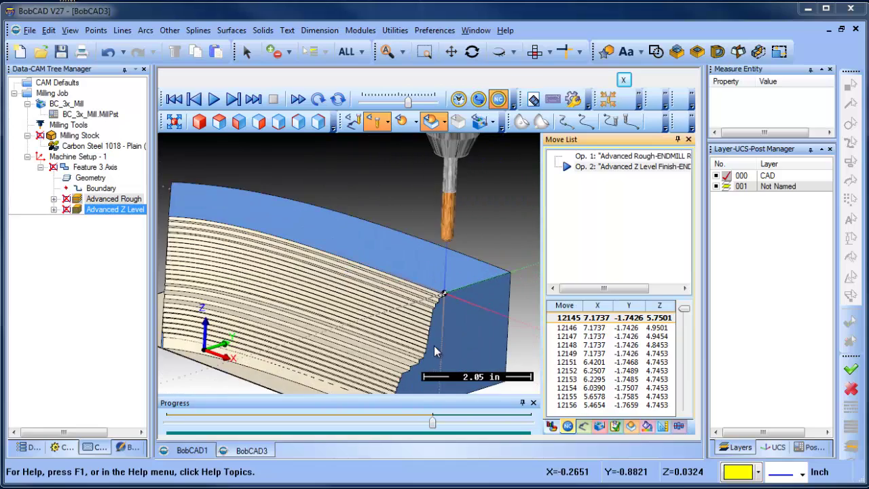
scroll(329, 206, down, 5)
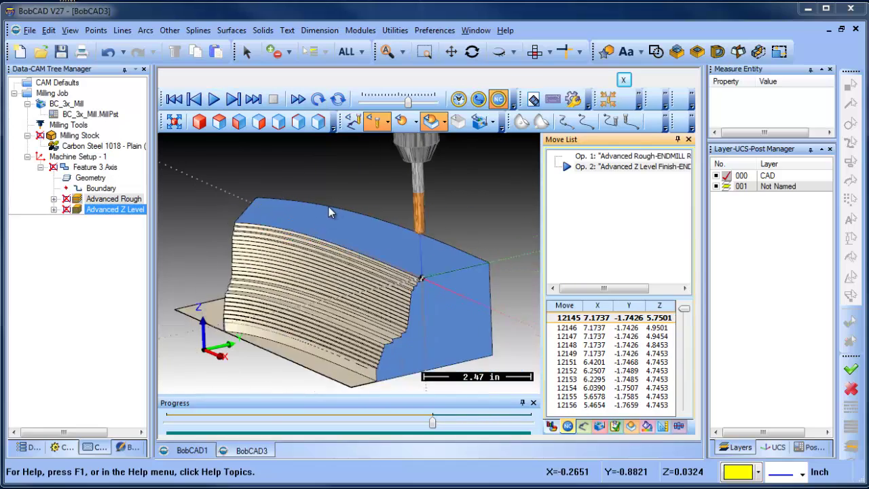
Step: Play the Advanced Z Level Finish simulation at a faster speed and examine the cutting of the upper chamfer up close
click(213, 99)
scroll(398, 264, up, 3)
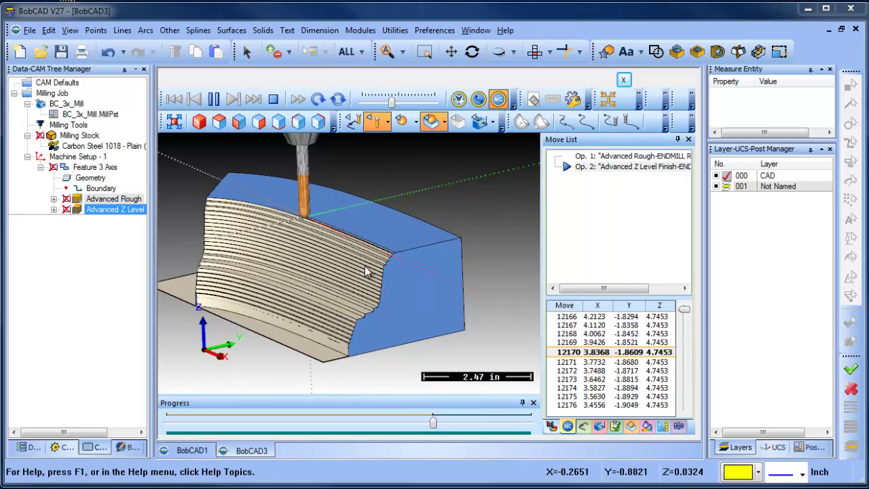
middle_drag(365, 271, 334, 296)
drag(393, 101, 406, 100)
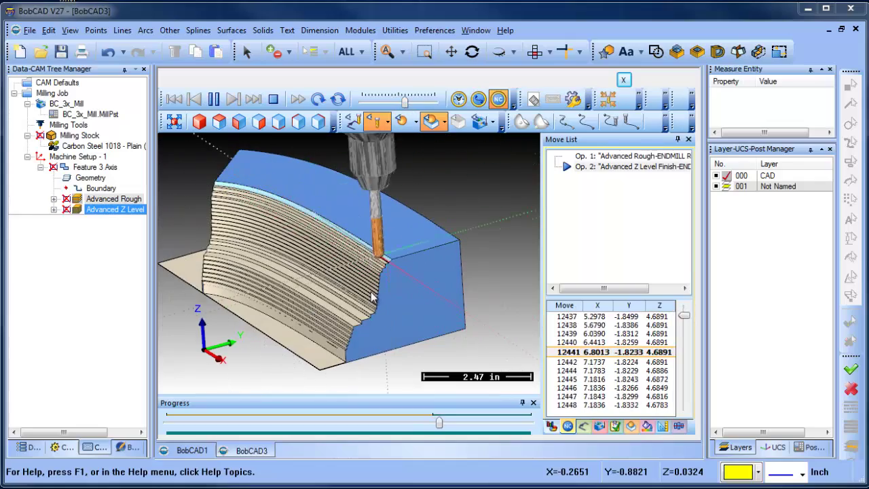
scroll(396, 270, up, 5)
mouse_move(392, 276)
middle_down()
mouse_move(385, 286)
mouse_move(371, 279)
mouse_move(400, 252)
mouse_move(400, 271)
middle_up()
scroll(404, 256, up, 2)
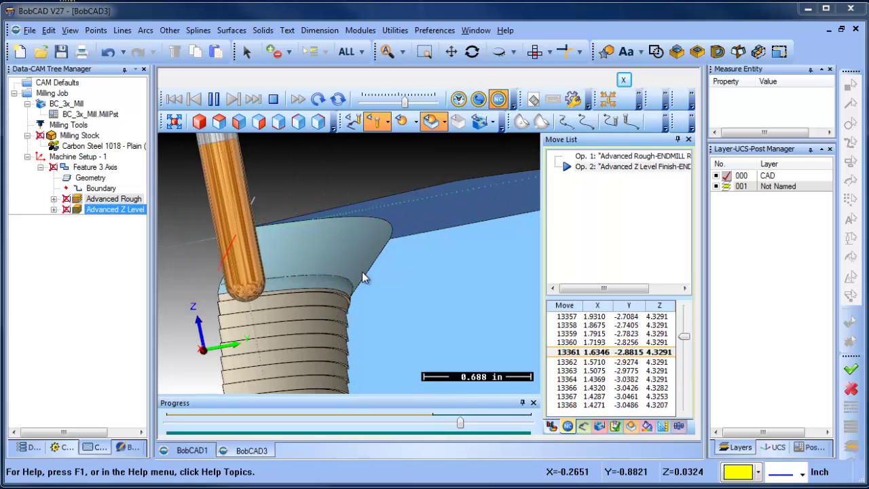
Step: Speed up the finishing simulation through its last move and inspect the machined profile of the whole part
middle_drag(355, 277, 373, 277)
scroll(373, 280, down, 4)
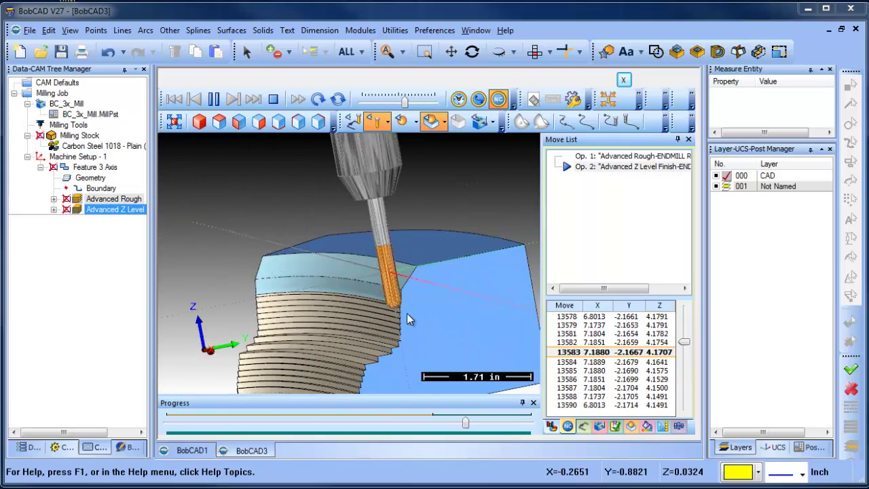
middle_drag(407, 313, 402, 322)
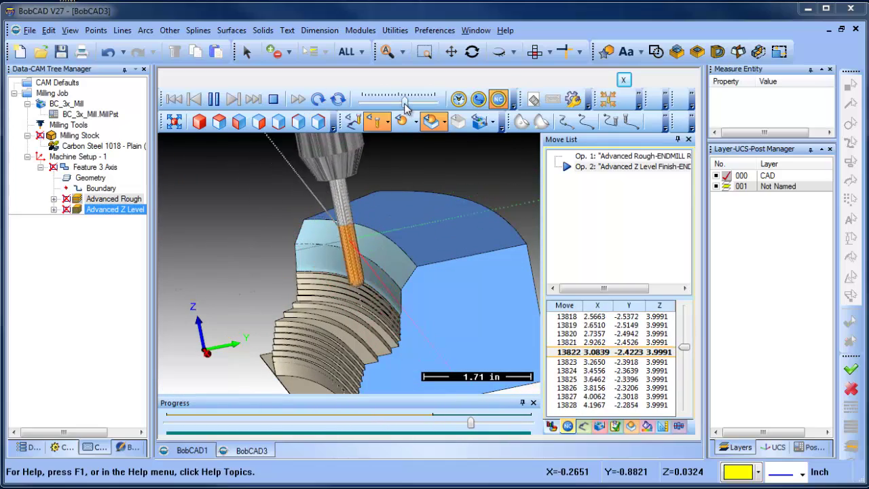
drag(405, 102, 412, 102)
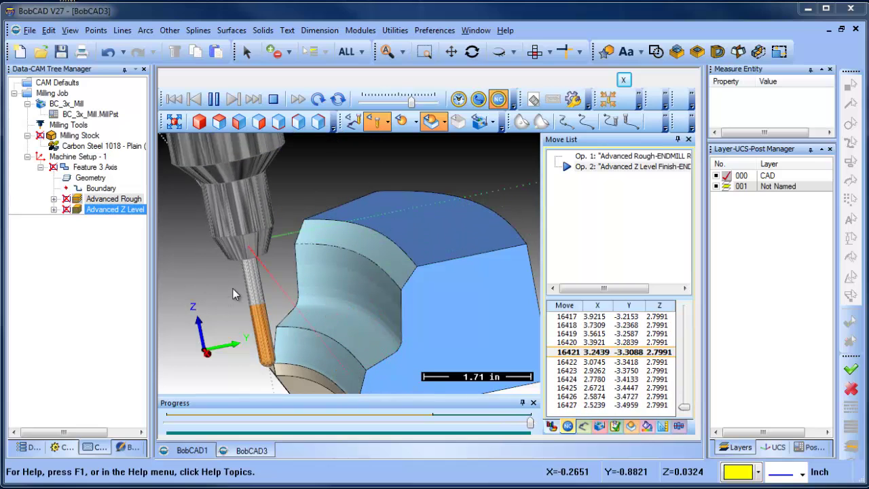
scroll(272, 267, down, 3)
middle_drag(272, 267, 307, 328)
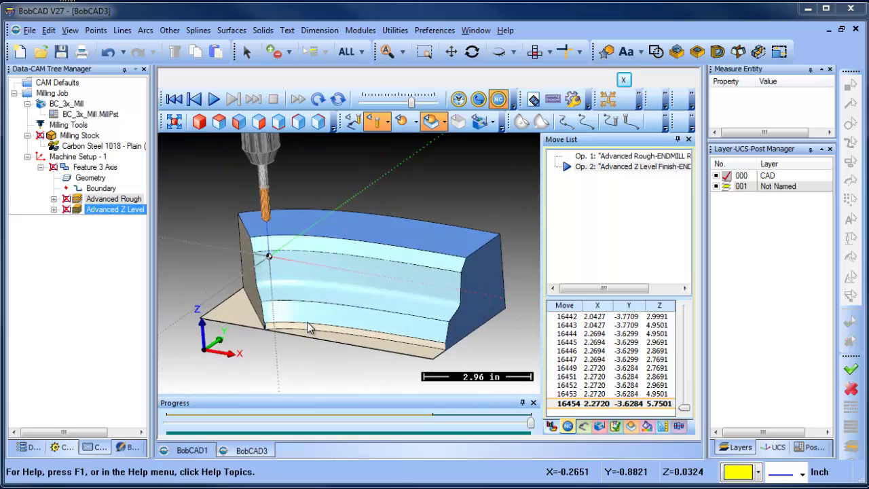